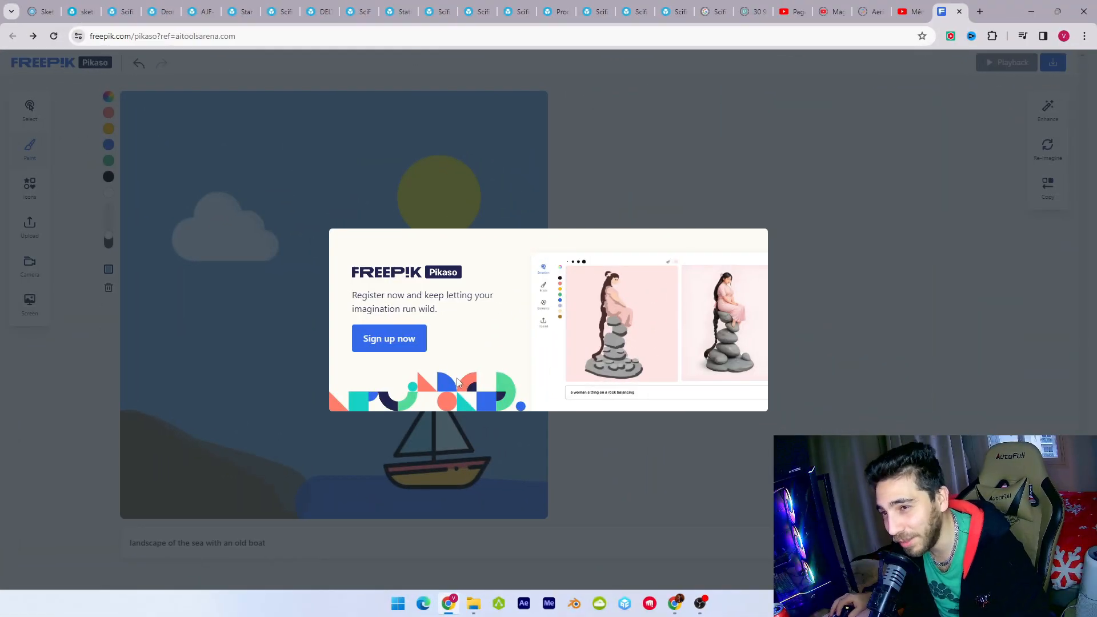
Sign in to Freepik with the existing Google account to unlock the Pikaso canvas.
{"action": "left_click", "coordinate": [400, 337]}
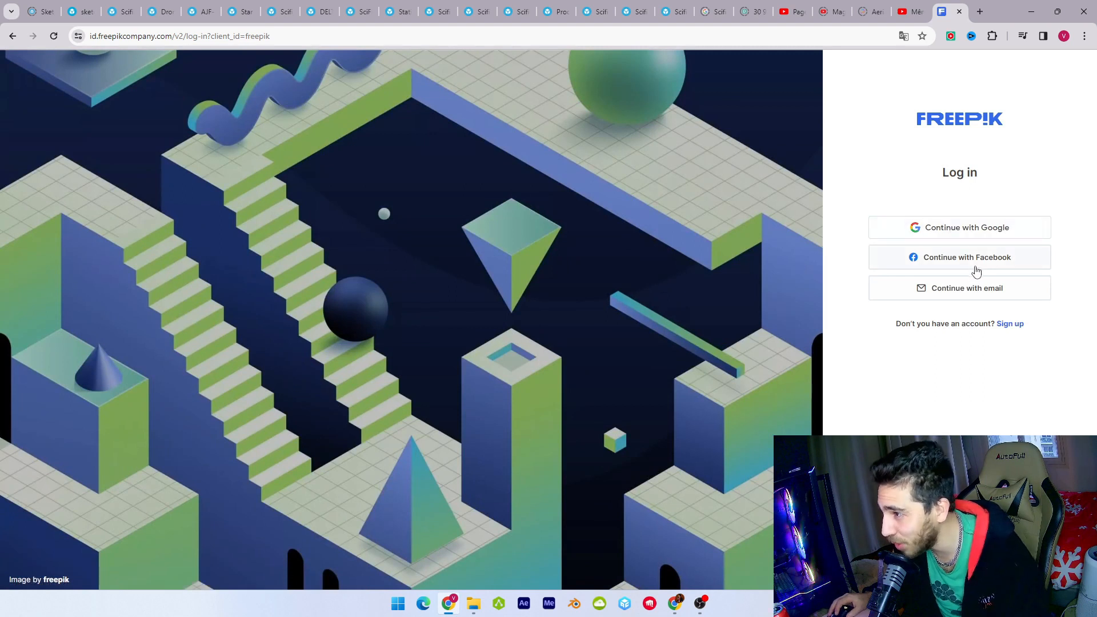
{"action": "left_click", "coordinate": [998, 229]}
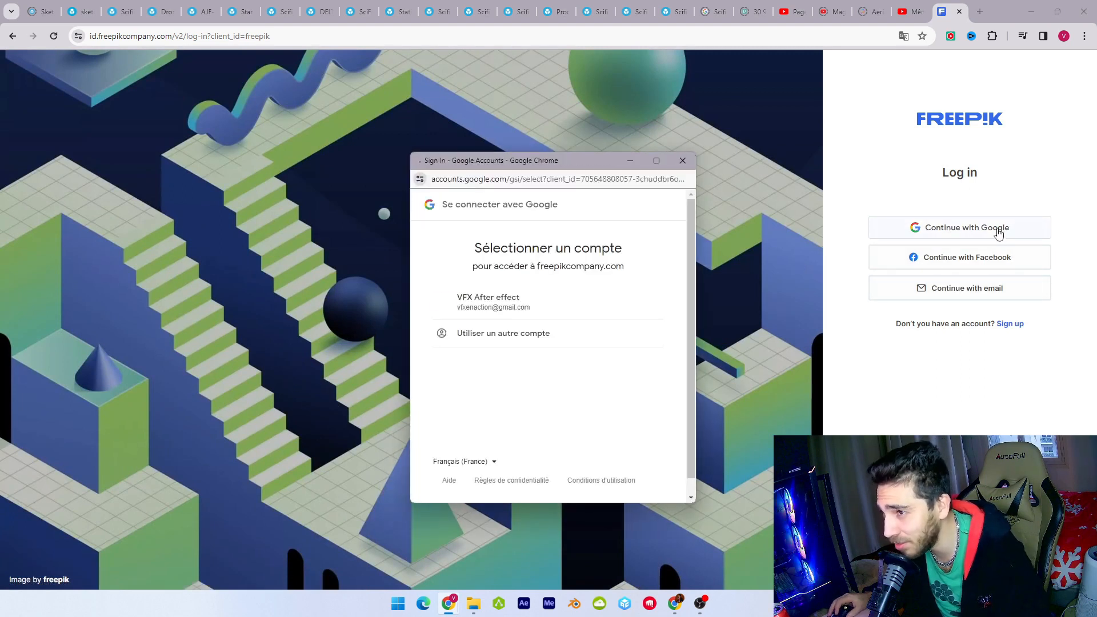
{"action": "left_click", "coordinate": [585, 308]}
{"action": "left_click", "coordinate": [633, 440]}
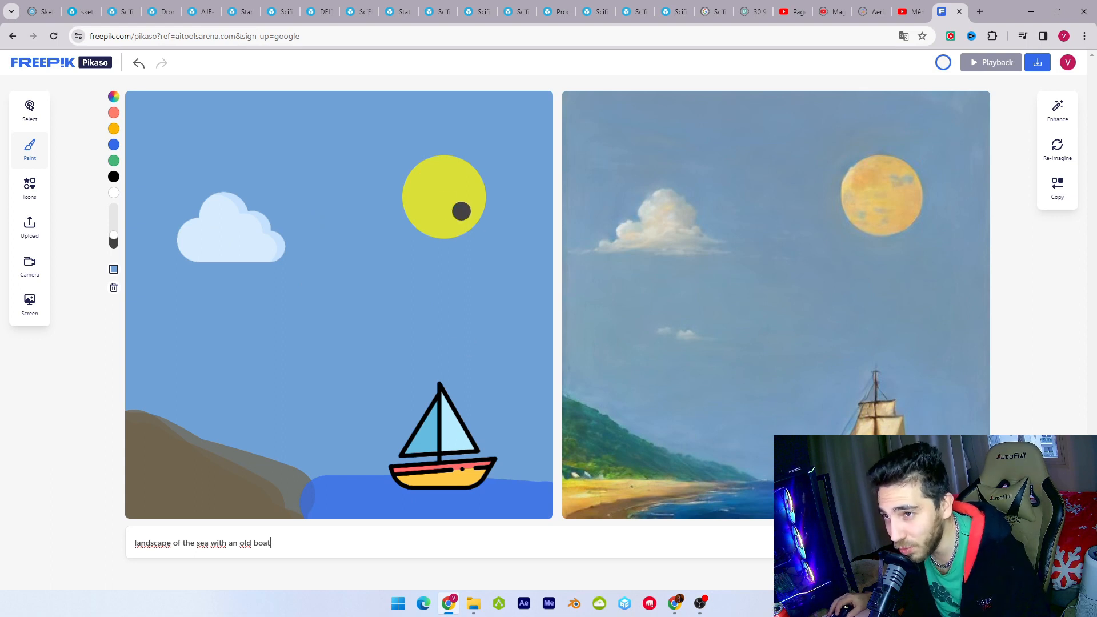
Try dark brush strokes across the hill and sea, undo them, and try the yellow and green brush colours.
{"action": "mouse_move", "coordinate": [225, 463]}
{"action": "left_mouse_down"}
{"action": "mouse_move", "coordinate": [307, 485]}
{"action": "mouse_move", "coordinate": [284, 488]}
{"action": "mouse_move", "coordinate": [293, 506]}
{"action": "mouse_move", "coordinate": [240, 510]}
{"action": "mouse_move", "coordinate": [236, 499]}
{"action": "mouse_move", "coordinate": [314, 495]}
{"action": "mouse_move", "coordinate": [235, 494]}
{"action": "mouse_move", "coordinate": [253, 502]}
{"action": "mouse_move", "coordinate": [226, 487]}
{"action": "mouse_move", "coordinate": [375, 489]}
{"action": "mouse_move", "coordinate": [299, 511]}
{"action": "left_mouse_up"}
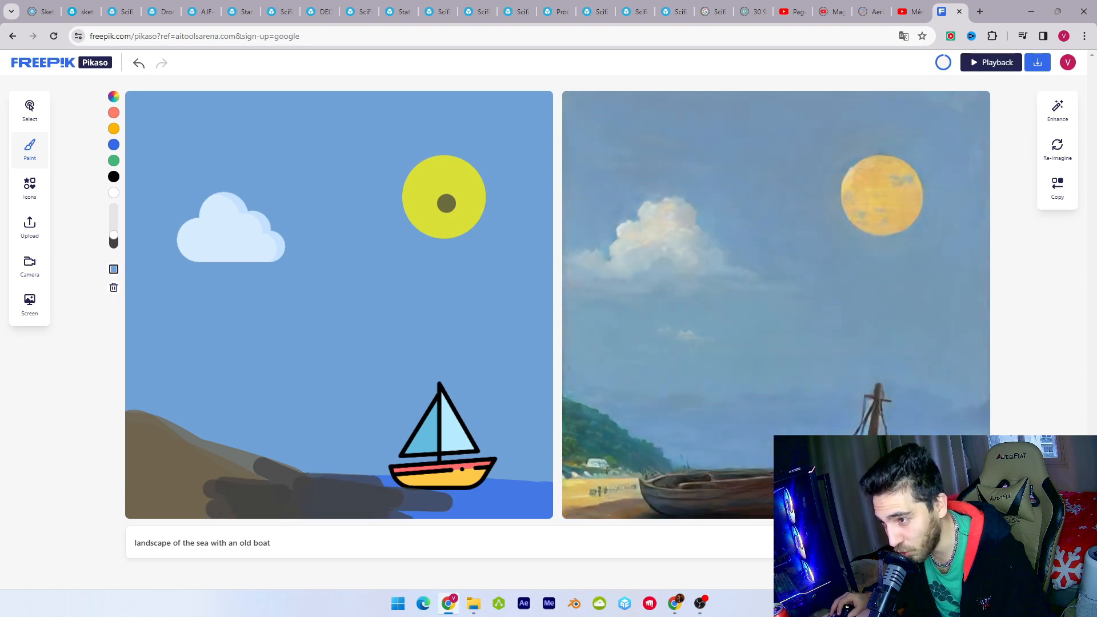
{"action": "key", "text": "ctrl+z"}
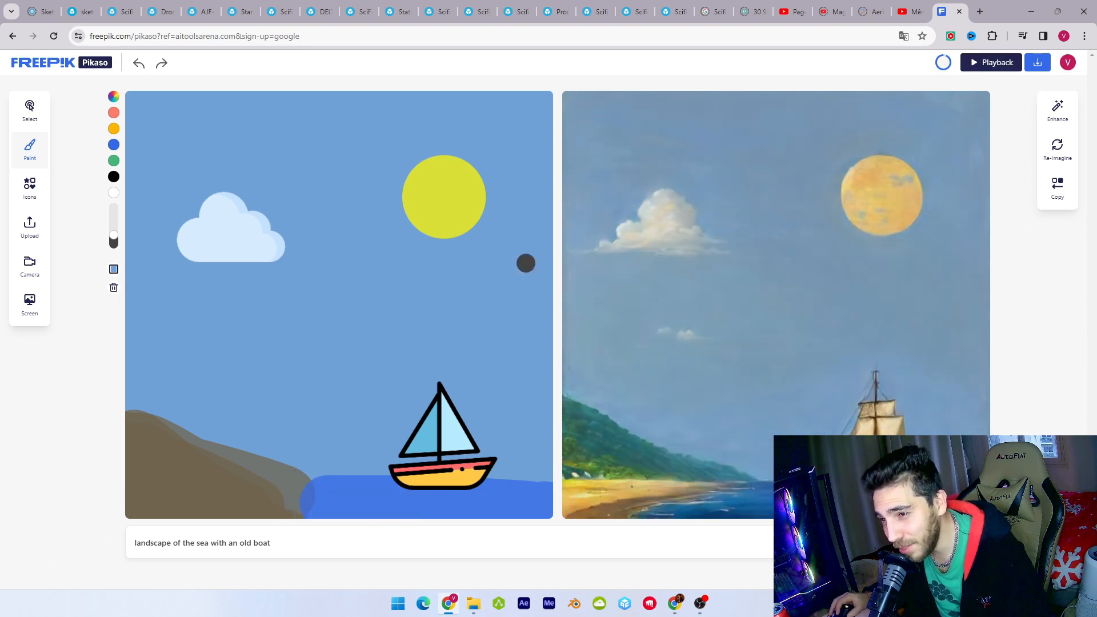
{"action": "left_click", "coordinate": [114, 128]}
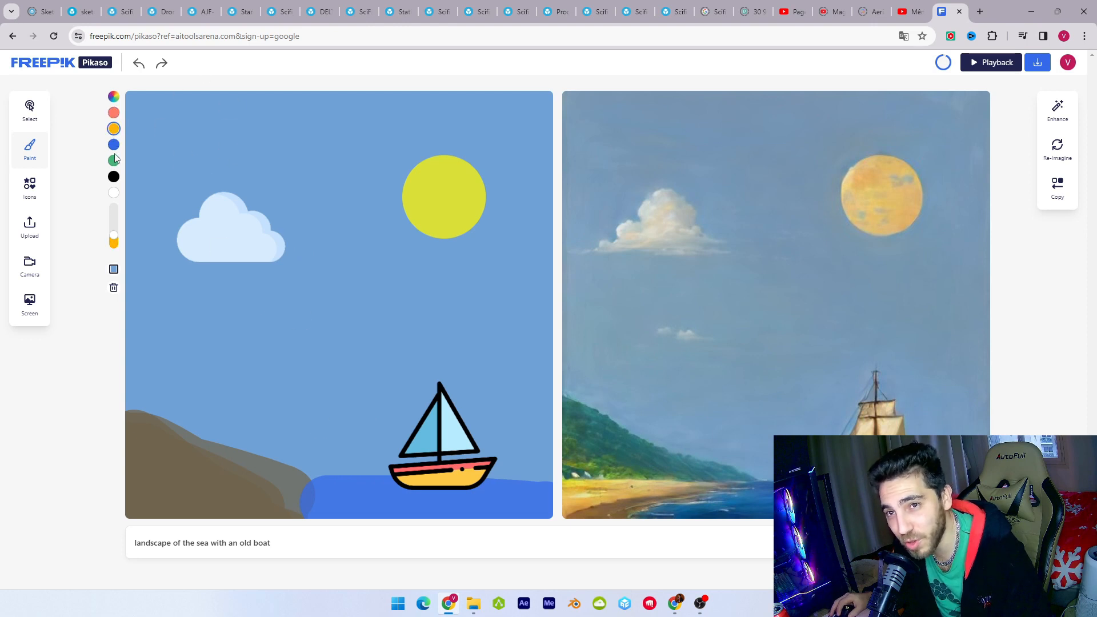
{"action": "left_click", "coordinate": [114, 161]}
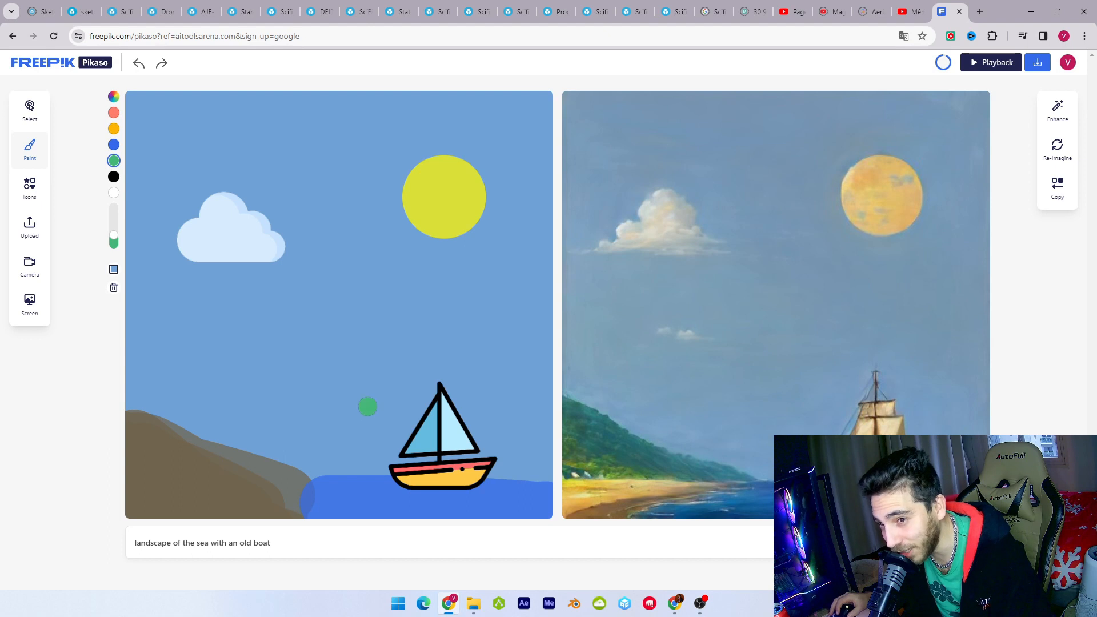
Move the yellow sun higher in the sky on the drawing canvas.
{"action": "left_click", "coordinate": [29, 108]}
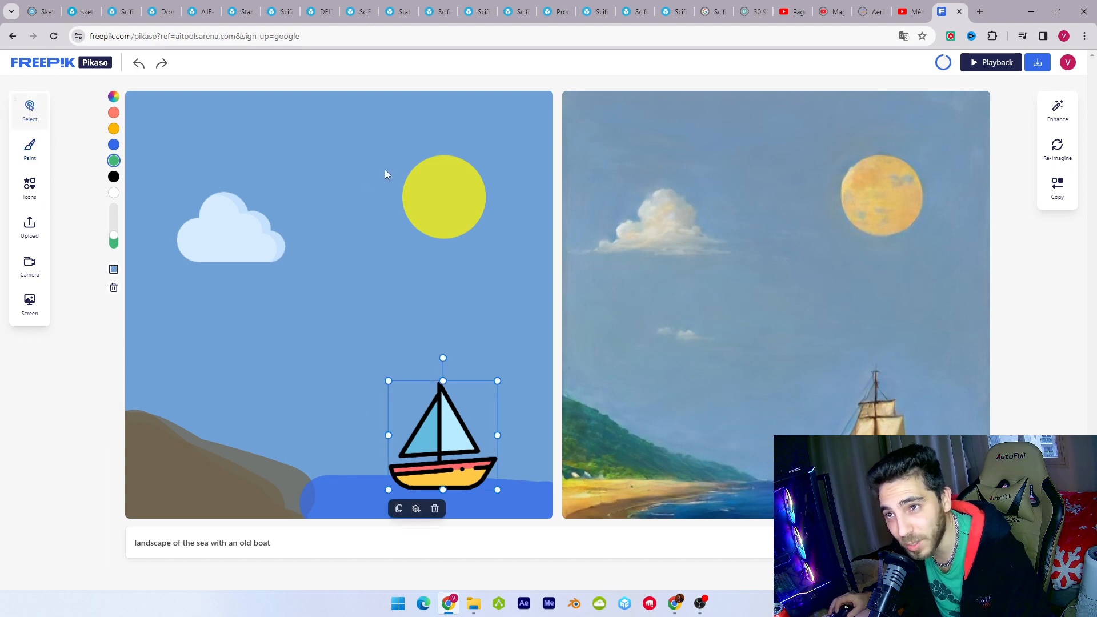
{"action": "left_click", "coordinate": [465, 191]}
{"action": "mouse_move", "coordinate": [450, 209]}
{"action": "left_mouse_down"}
{"action": "mouse_move", "coordinate": [317, 169]}
{"action": "mouse_move", "coordinate": [485, 156]}
{"action": "mouse_move", "coordinate": [481, 261]}
{"action": "mouse_move", "coordinate": [391, 295]}
{"action": "mouse_move", "coordinate": [397, 241]}
{"action": "mouse_move", "coordinate": [457, 151]}
{"action": "left_mouse_up"}
Try painting larger brown strokes over the hill and sea with a colour sampled from the hill.
{"action": "left_click", "coordinate": [30, 157]}
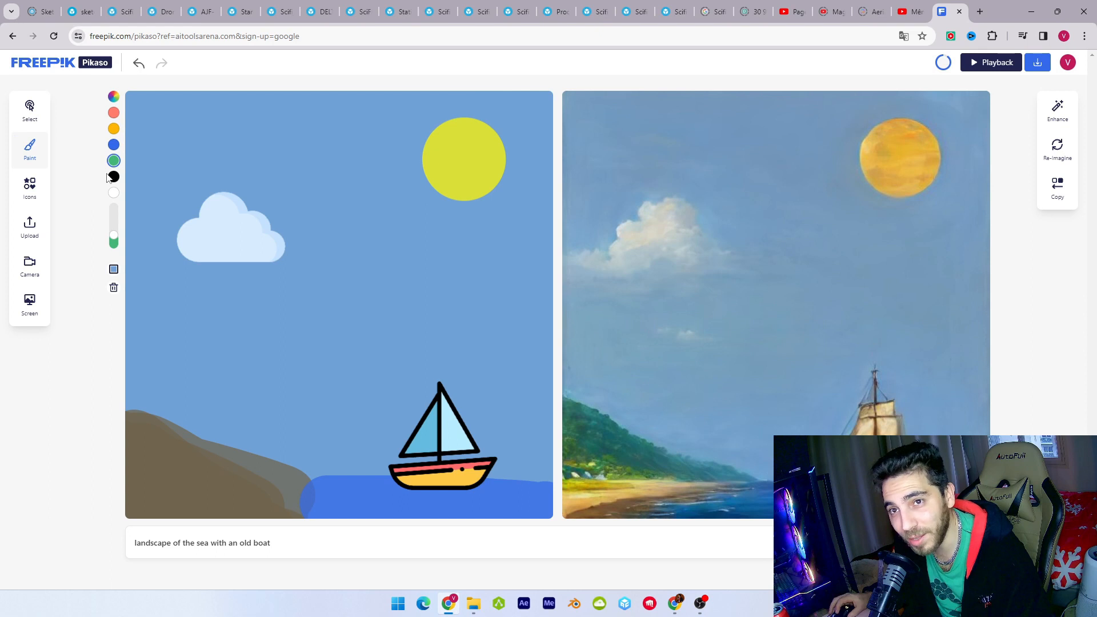
{"action": "left_click", "coordinate": [113, 96]}
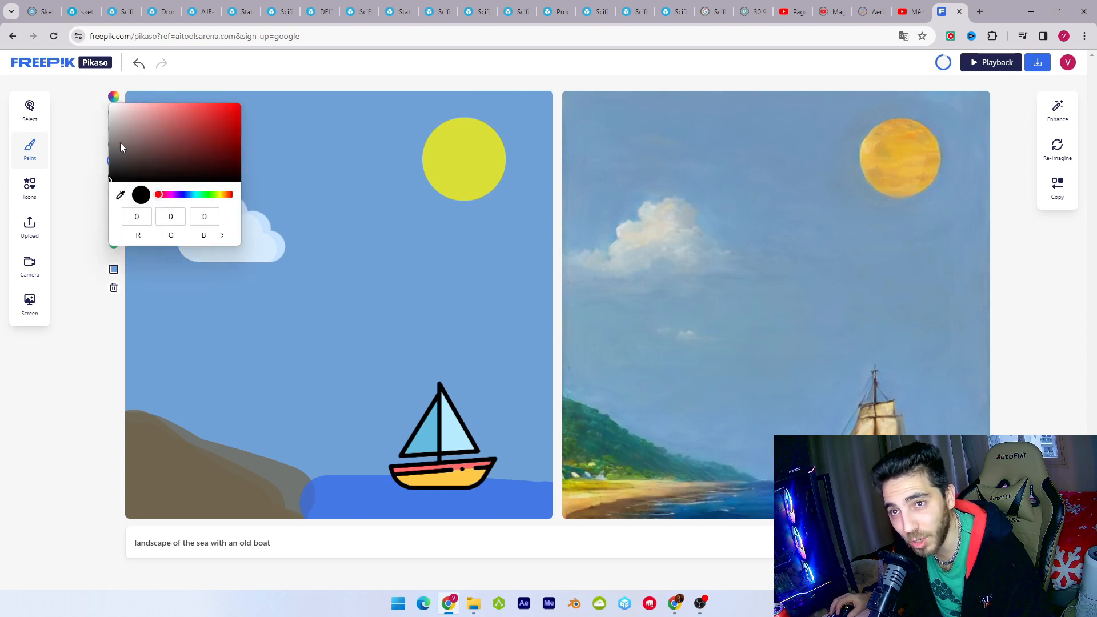
{"action": "left_click", "coordinate": [184, 449]}
{"action": "left_click", "coordinate": [105, 445]}
{"action": "mouse_move", "coordinate": [114, 233]}
{"action": "left_mouse_down"}
{"action": "mouse_move", "coordinate": [113, 208]}
{"action": "mouse_move", "coordinate": [113, 244]}
{"action": "mouse_move", "coordinate": [114, 191]}
{"action": "mouse_move", "coordinate": [114, 220]}
{"action": "left_mouse_up"}
{"action": "mouse_move", "coordinate": [251, 470]}
{"action": "left_mouse_down"}
{"action": "mouse_move", "coordinate": [320, 505]}
{"action": "mouse_move", "coordinate": [311, 497]}
{"action": "mouse_move", "coordinate": [409, 505]}
{"action": "left_mouse_up"}
{"action": "mouse_move", "coordinate": [336, 497]}
{"action": "left_mouse_down"}
{"action": "mouse_move", "coordinate": [301, 489]}
{"action": "mouse_move", "coordinate": [389, 495]}
{"action": "mouse_move", "coordinate": [301, 458]}
{"action": "mouse_move", "coordinate": [255, 469]}
{"action": "mouse_move", "coordinate": [238, 433]}
{"action": "mouse_move", "coordinate": [161, 450]}
{"action": "left_mouse_up"}
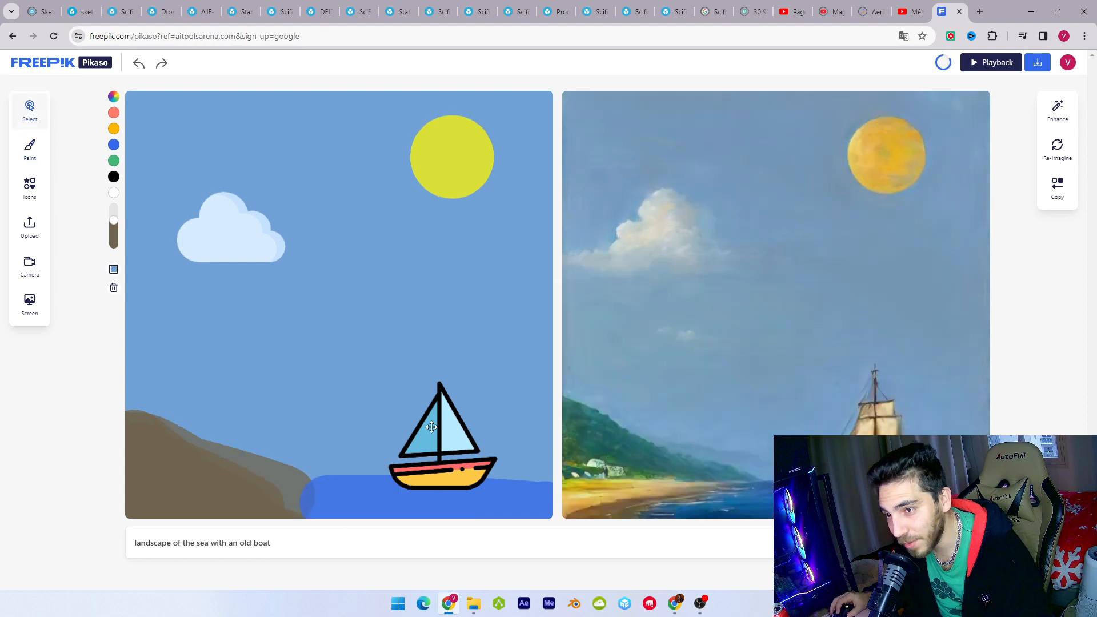
Try enlarging the sailboat from its upper-left corner.
{"action": "left_click", "coordinate": [432, 430]}
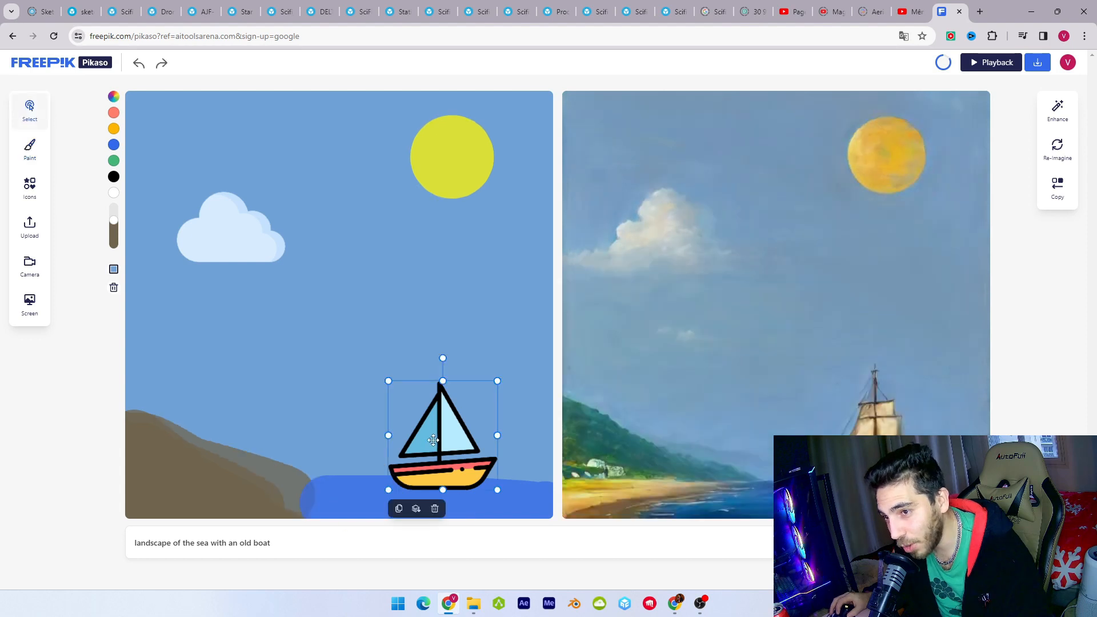
{"action": "left_click_drag", "start_coordinate": [388, 381], "coordinate": [263, 255]}
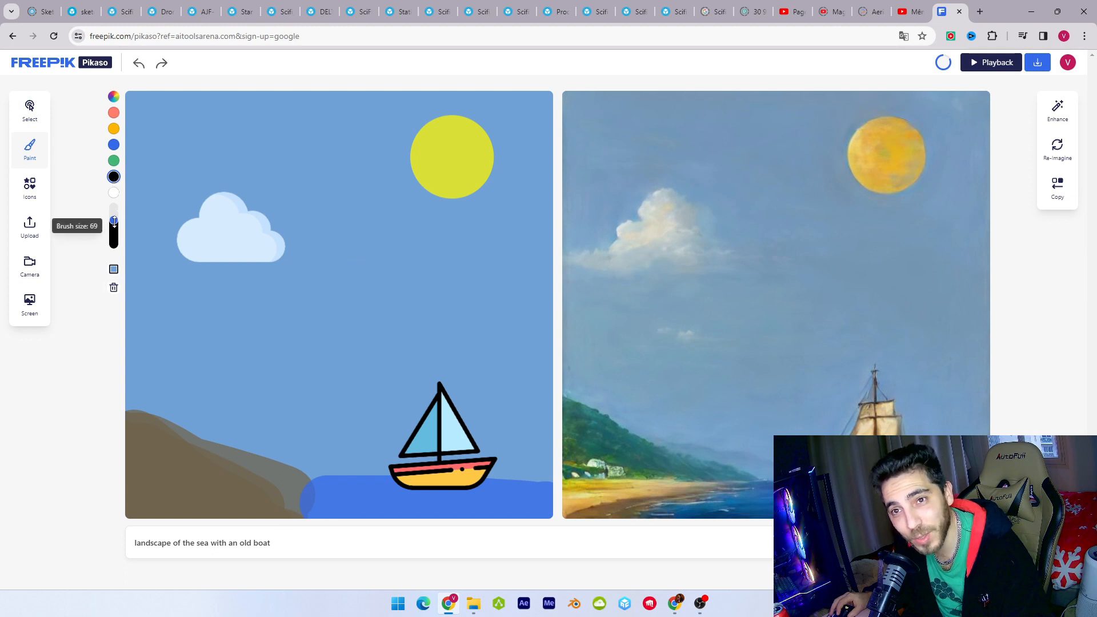
Search the icons for "bird" and place the orange bird in the sky between the cloud and the sun.
{"action": "left_click", "coordinate": [21, 199]}
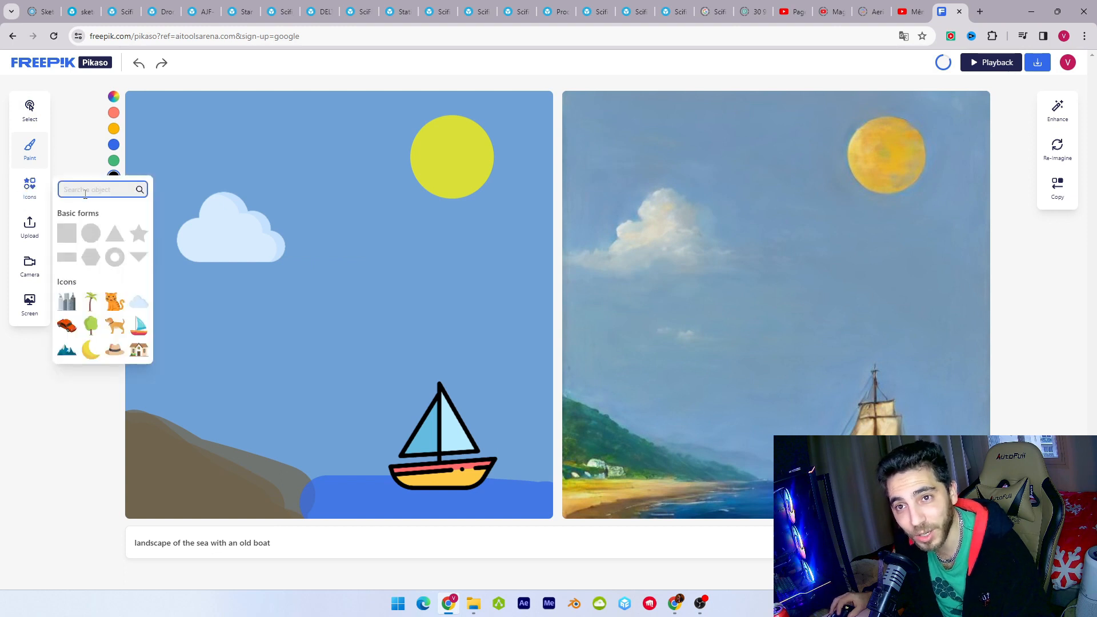
{"action": "type", "text": "oiseau"}
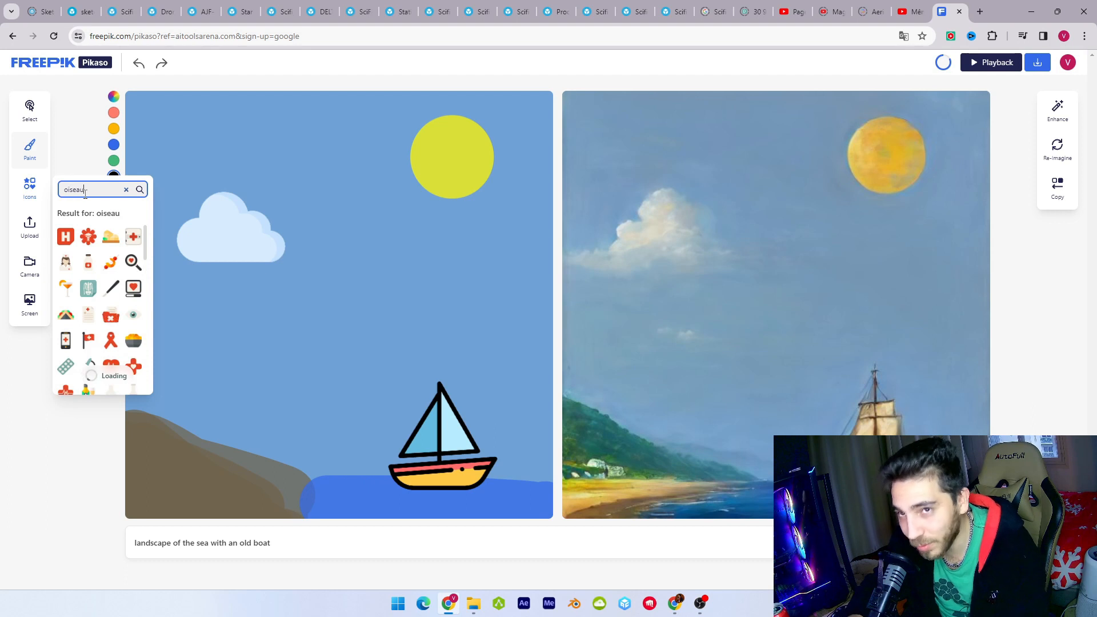
{"action": "double_click", "coordinate": [85, 194]}
{"action": "type", "text": "bird"}
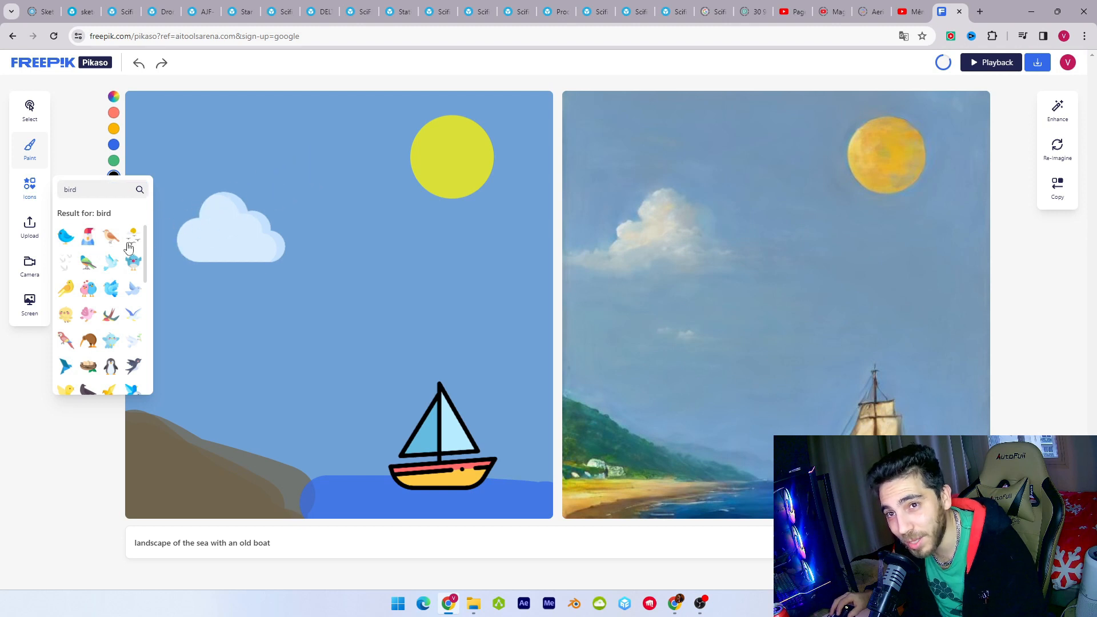
{"action": "left_click", "coordinate": [110, 236]}
{"action": "left_click_drag", "start_coordinate": [334, 300], "coordinate": [298, 157]}
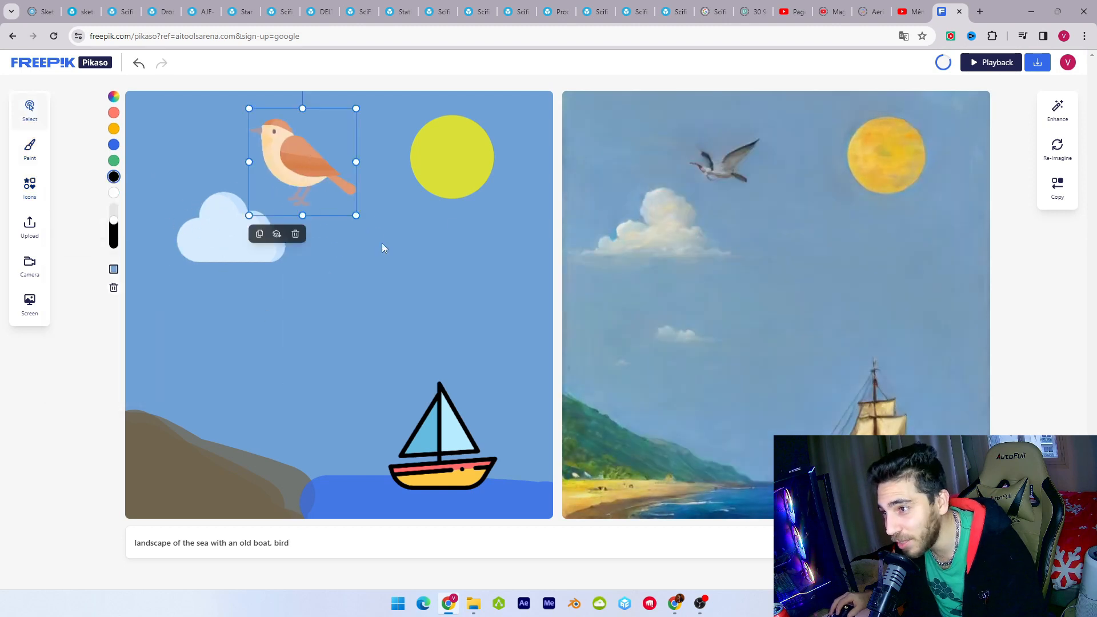
Search the icons for "trees" and place the round green tree on the brown hill.
{"action": "left_click", "coordinate": [30, 187]}
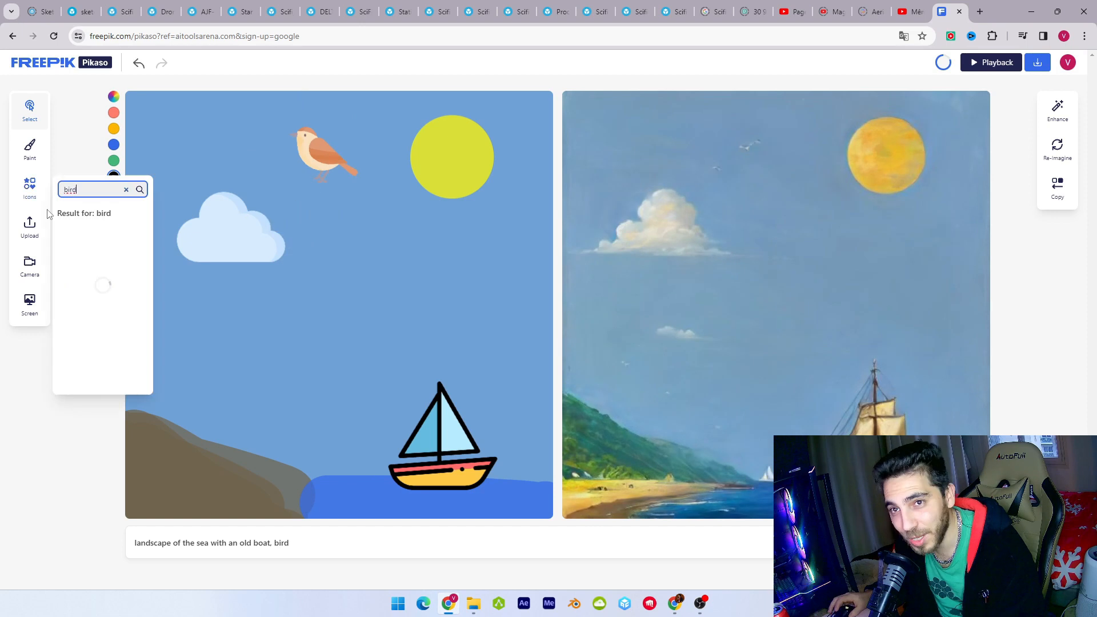
{"action": "left_click", "coordinate": [126, 191]}
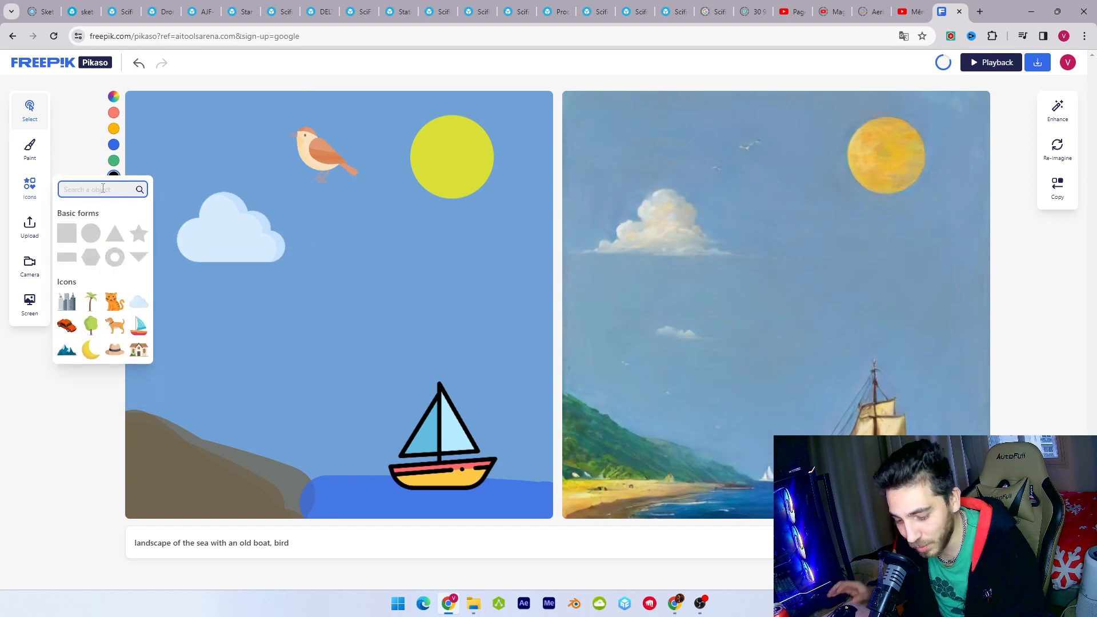
{"action": "type", "text": "trees"}
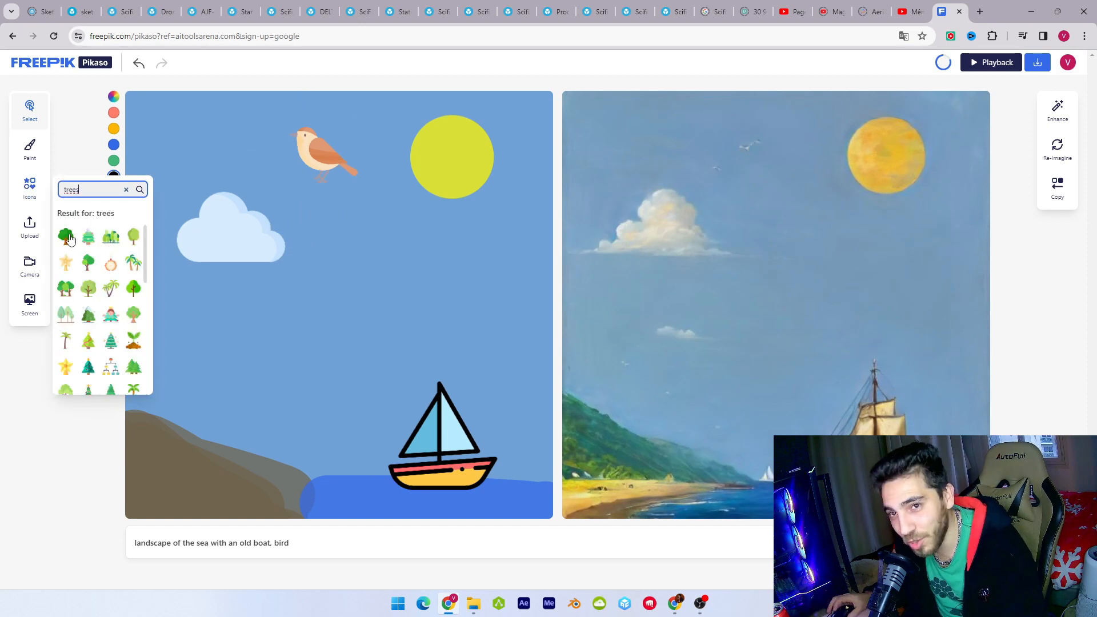
{"action": "left_click", "coordinate": [67, 236]}
{"action": "left_click_drag", "start_coordinate": [334, 345], "coordinate": [403, 286]}
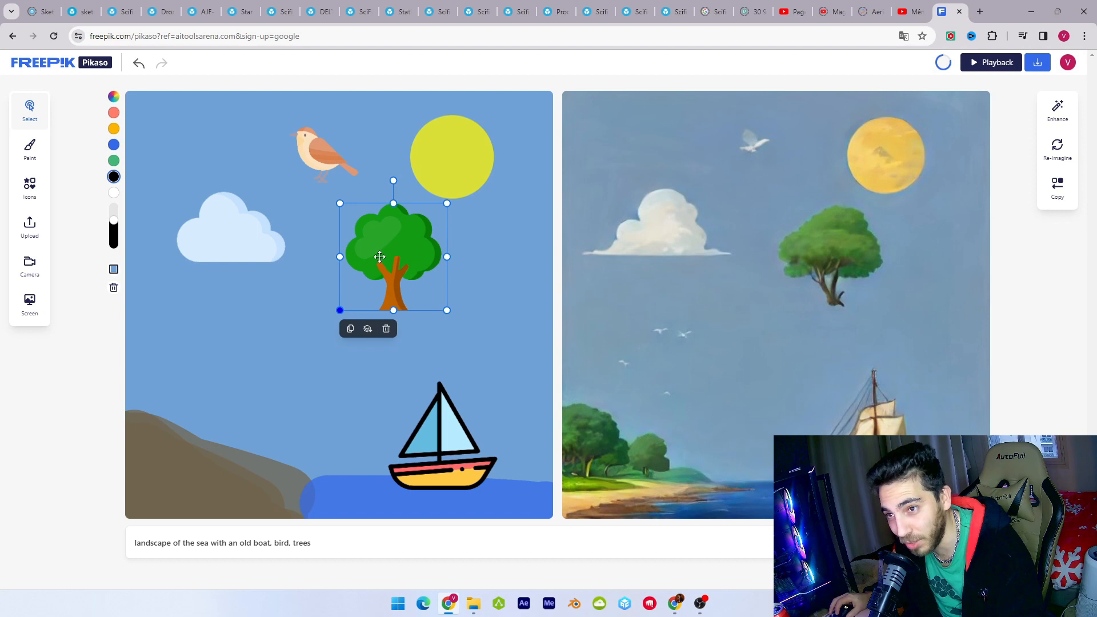
{"action": "left_click_drag", "start_coordinate": [379, 257], "coordinate": [190, 439]}
Search Google for "google traduction" in a new browser tab.
{"action": "left_click", "coordinate": [17, 192]}
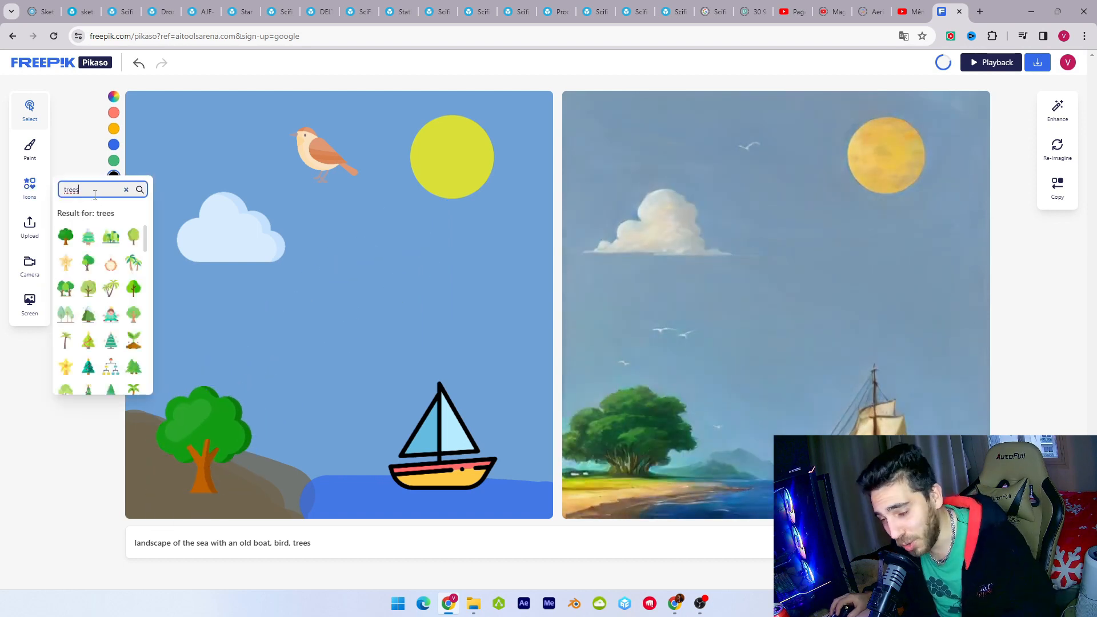
{"action": "left_click", "coordinate": [980, 12]}
{"action": "left_click", "coordinate": [829, 36]}
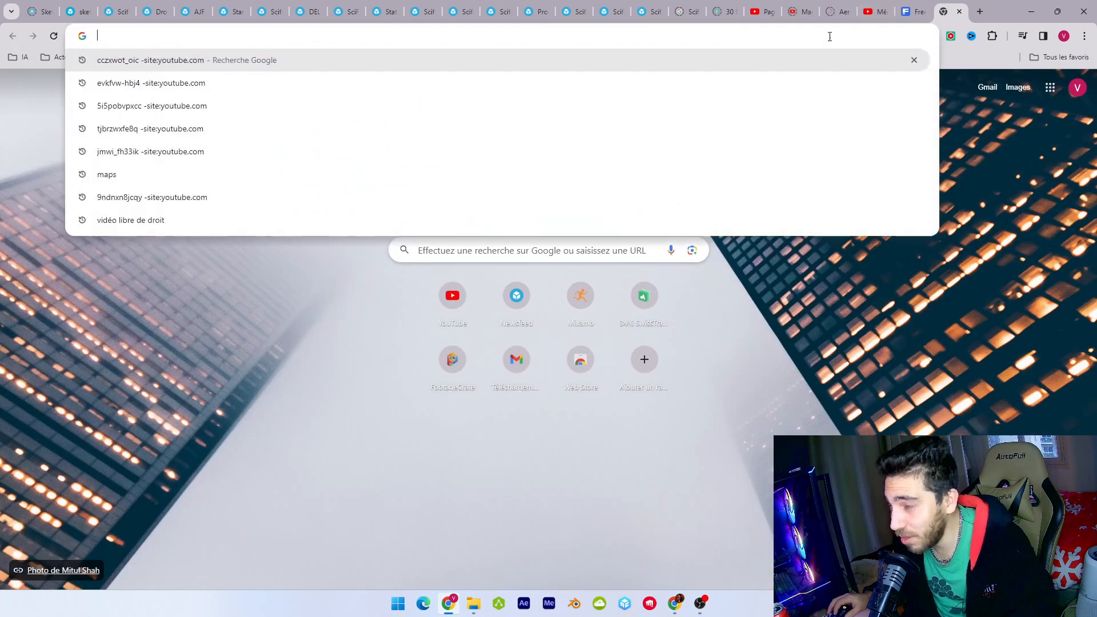
{"action": "type", "text": "google tr"}
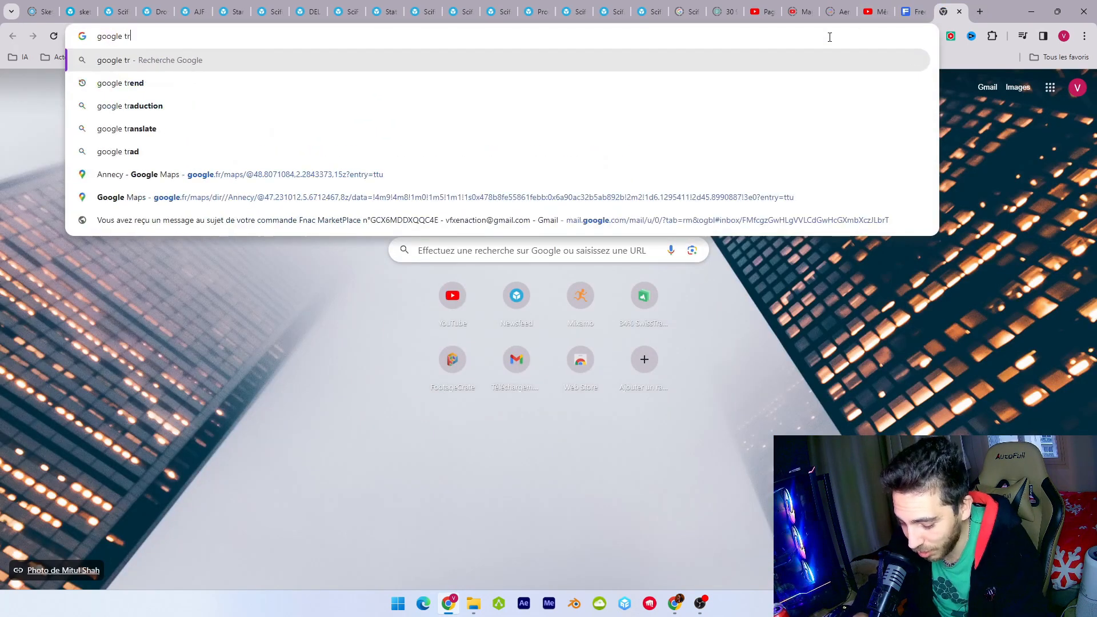
{"action": "type", "text": "aduction"}
{"action": "key", "text": "Return"}
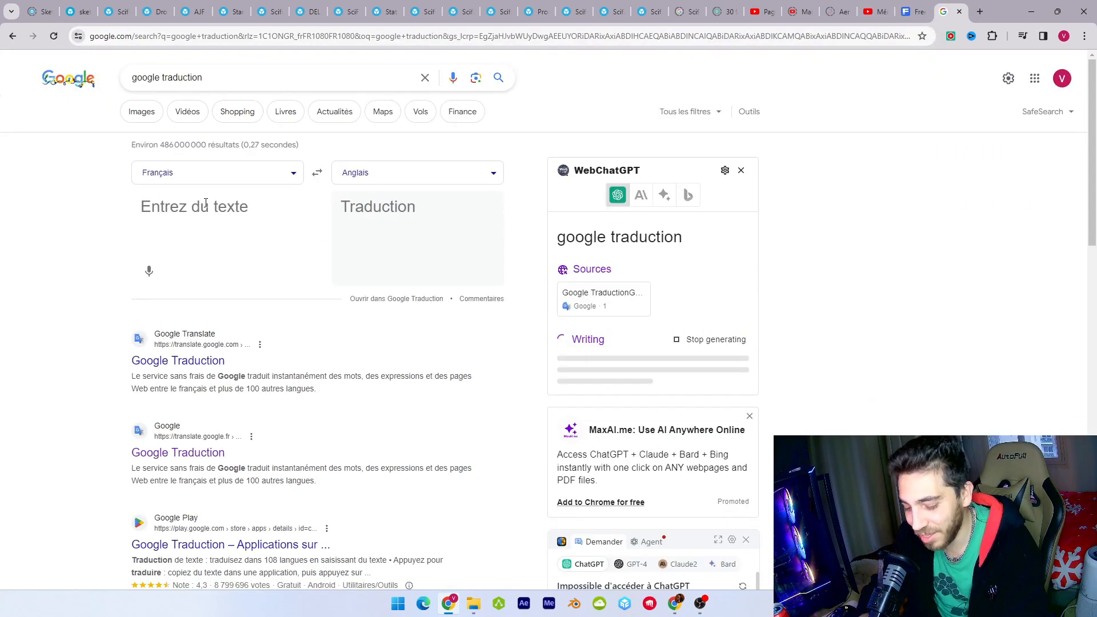
Translate "je suis nul zen anglais" from French to English.
{"action": "left_click", "coordinate": [206, 203]}
{"action": "type", "text": "je suis nul"}
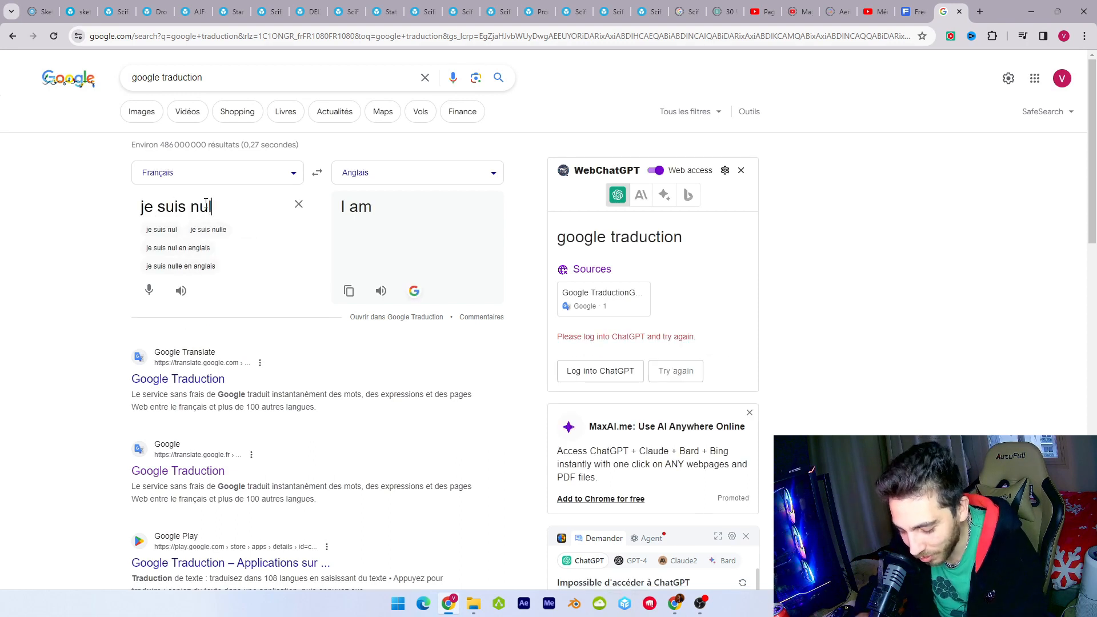
{"action": "type", "text": " zen anglais"}
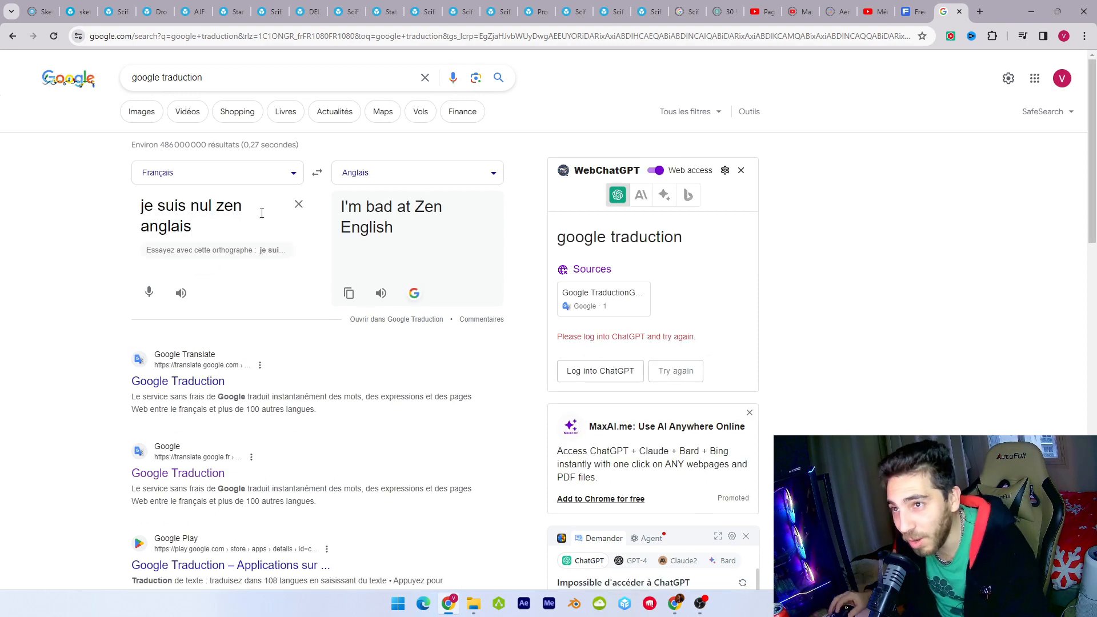
{"action": "triple_click", "coordinate": [375, 223]}
Return to the Pikaso drawing and paint an ochre patch along the shore at the foot of the hill.
{"action": "left_click", "coordinate": [913, 11]}
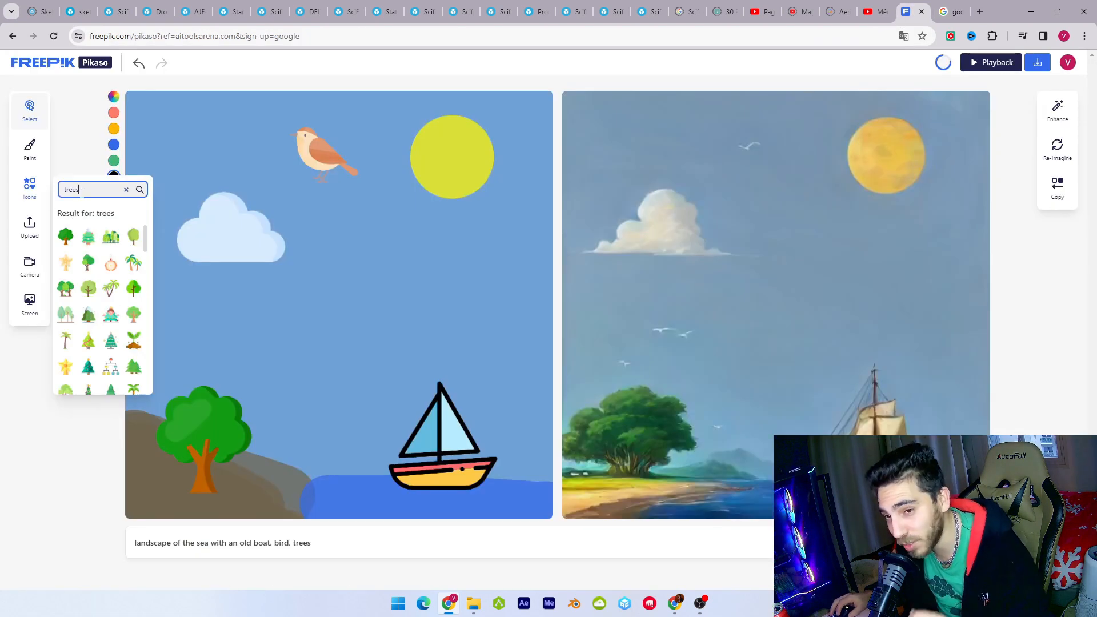
{"action": "left_click", "coordinate": [30, 149]}
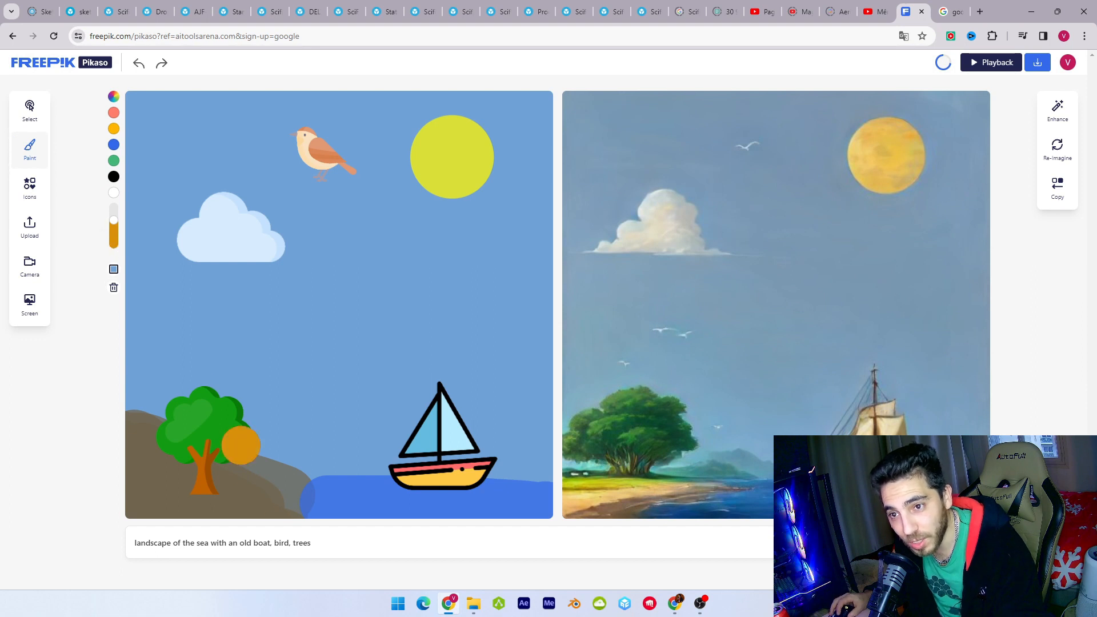
{"action": "mouse_move", "coordinate": [275, 497]}
{"action": "left_mouse_down"}
{"action": "mouse_move", "coordinate": [309, 508]}
{"action": "mouse_move", "coordinate": [265, 504]}
{"action": "mouse_move", "coordinate": [327, 500]}
{"action": "mouse_move", "coordinate": [296, 479]}
{"action": "mouse_move", "coordinate": [345, 507]}
{"action": "left_mouse_up"}
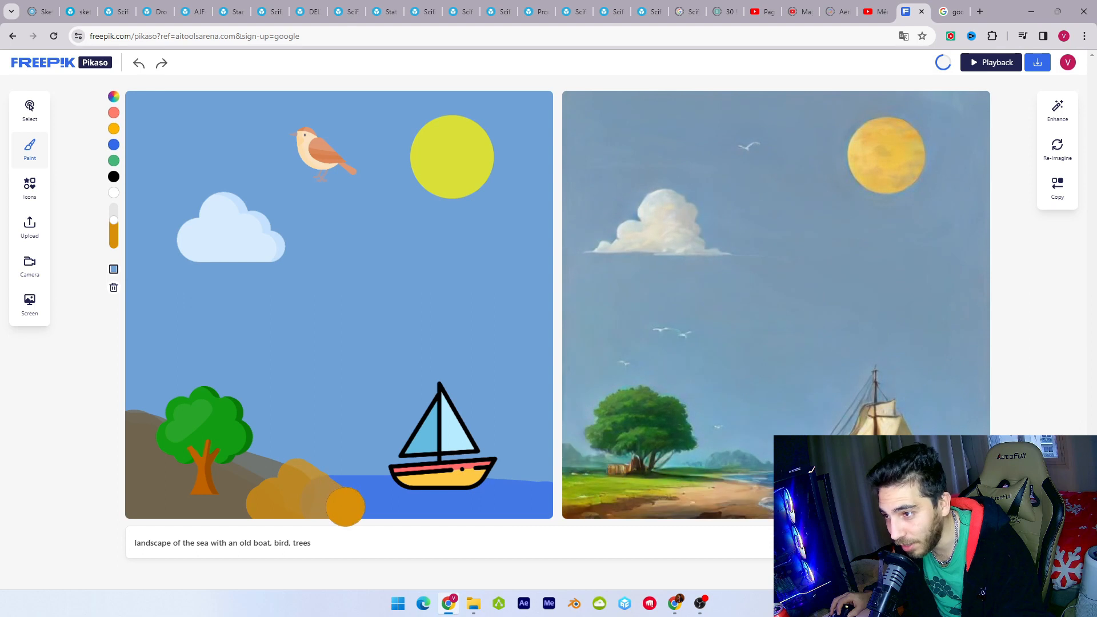
Search the icons for "house" and place the orange-roofed house on the ochre shore beside the tree.
{"action": "left_click", "coordinate": [29, 188]}
{"action": "left_click", "coordinate": [126, 189]}
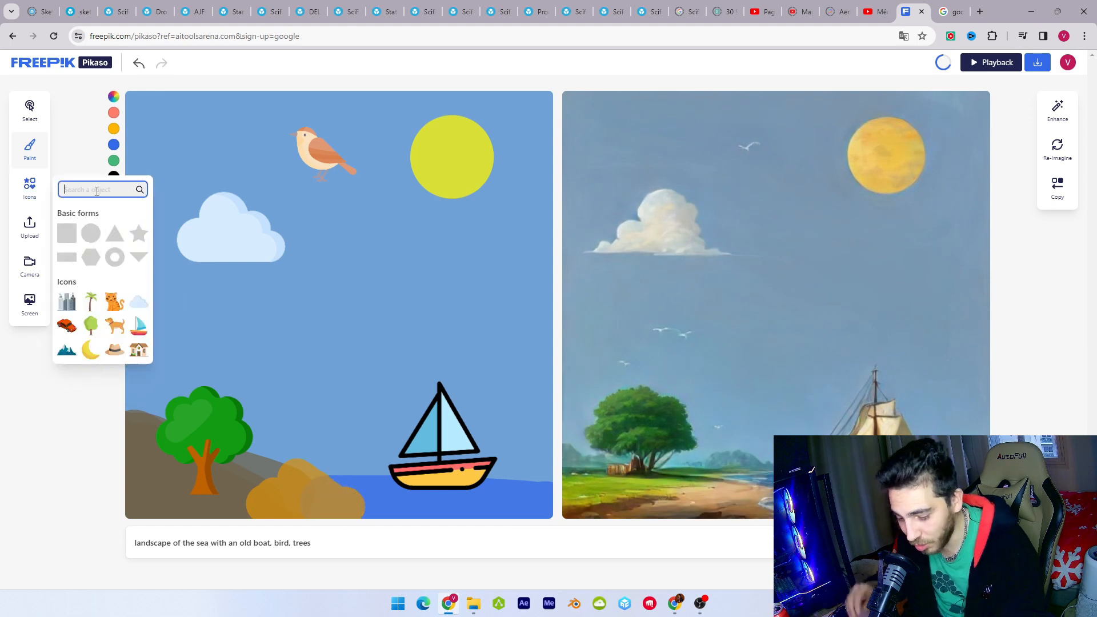
{"action": "type", "text": "house"}
{"action": "key", "text": "Return"}
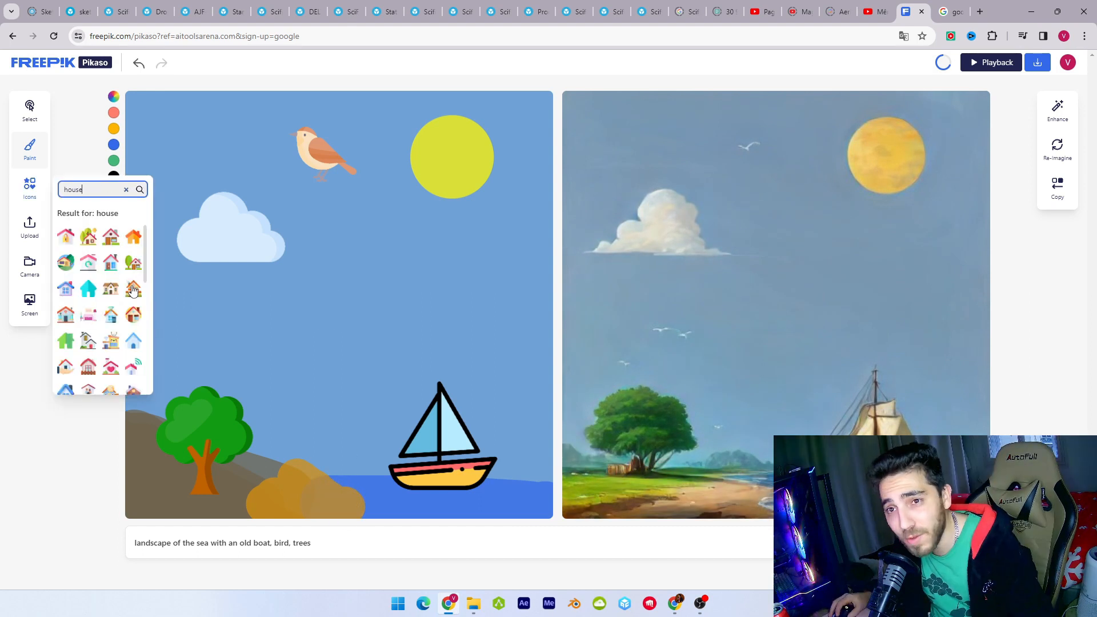
{"action": "left_click", "coordinate": [133, 288]}
{"action": "left_click_drag", "start_coordinate": [341, 324], "coordinate": [276, 464]}
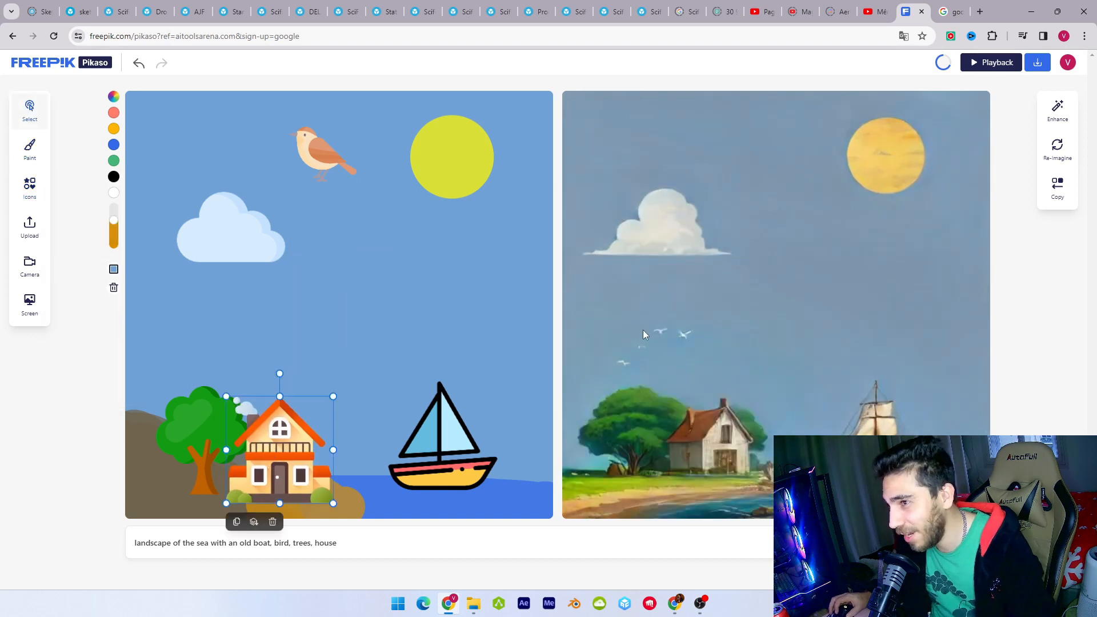
Move the cloud to the upper-left sky of the drawing and enlarge it.
{"action": "left_click_drag", "start_coordinate": [227, 242], "coordinate": [205, 156]}
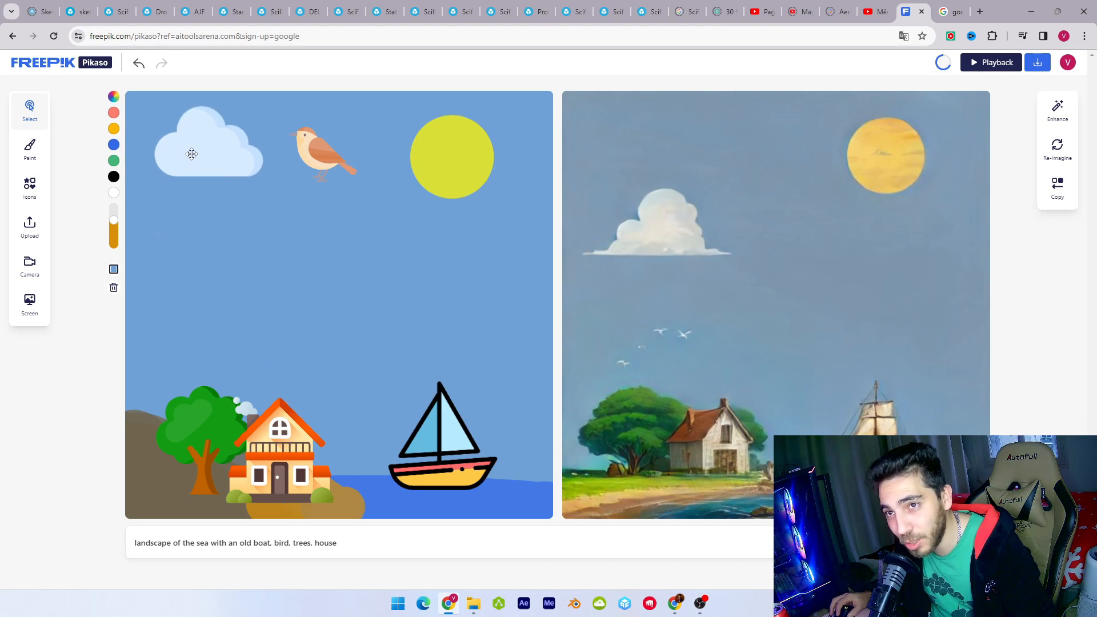
{"action": "left_click_drag", "start_coordinate": [264, 196], "coordinate": [308, 240]}
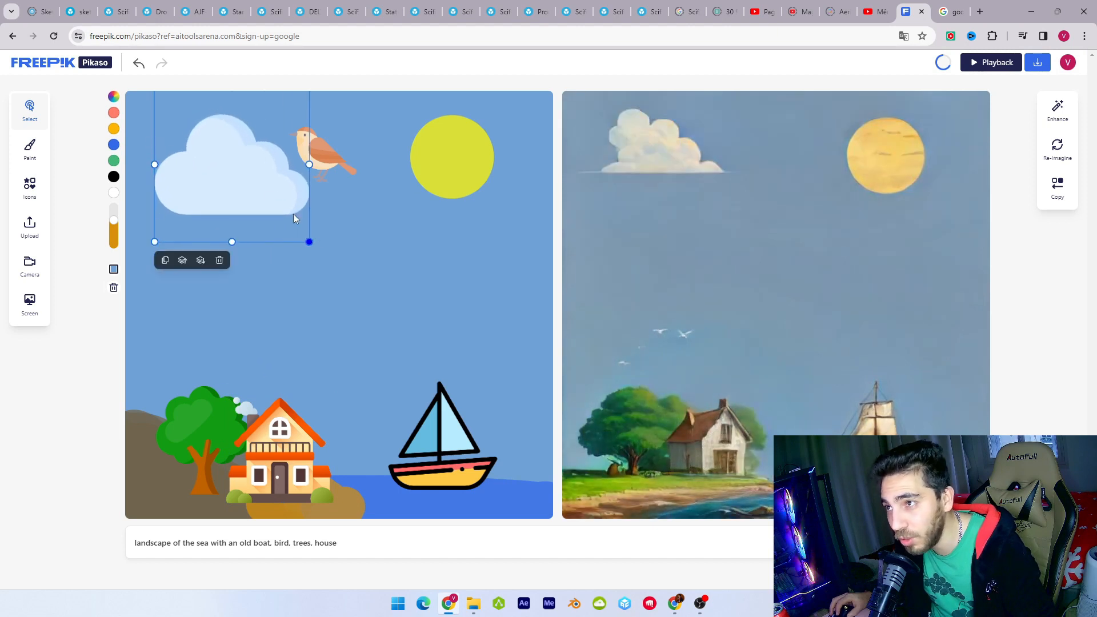
Move the cloud slightly lower and place the bird in the gap between the cloud and the sun.
{"action": "left_click_drag", "start_coordinate": [228, 178], "coordinate": [223, 194]}
{"action": "left_click_drag", "start_coordinate": [333, 158], "coordinate": [368, 165]}
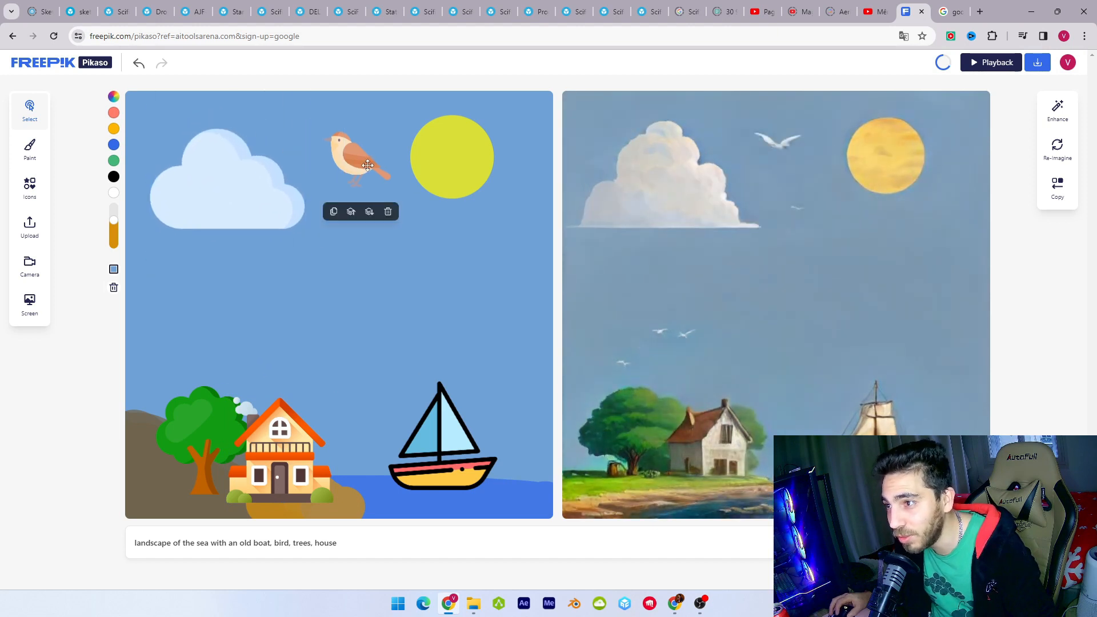
{"action": "left_click", "coordinate": [380, 305]}
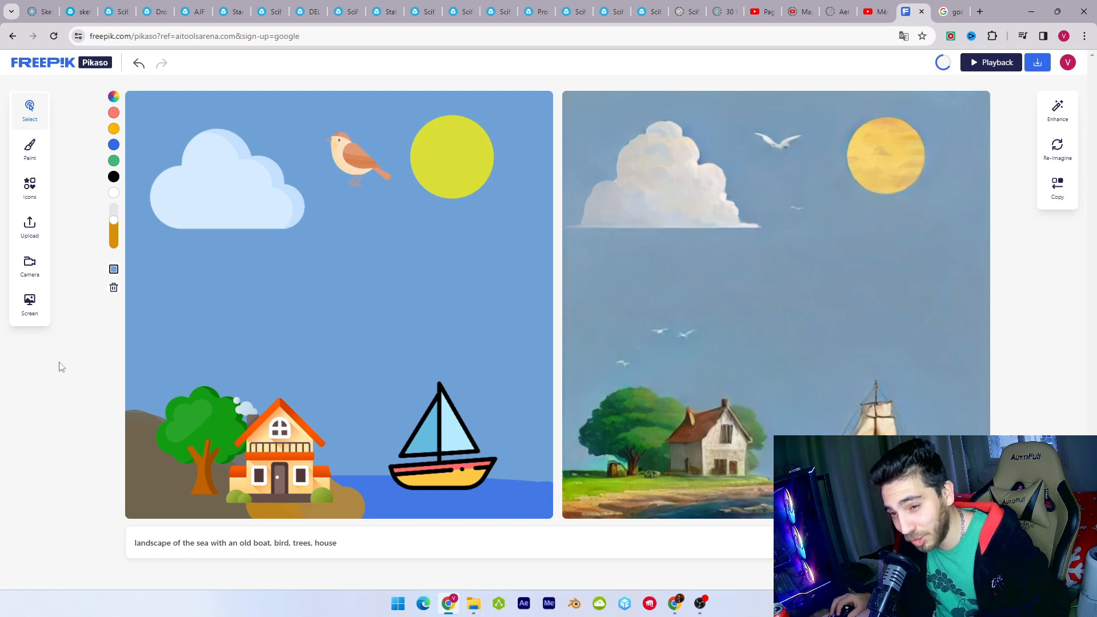
Add a comma after "house" in the prompt, and translate "ciel nuageux avec du tonnerre" from French to English, copying the translation.
{"action": "left_click", "coordinate": [217, 545]}
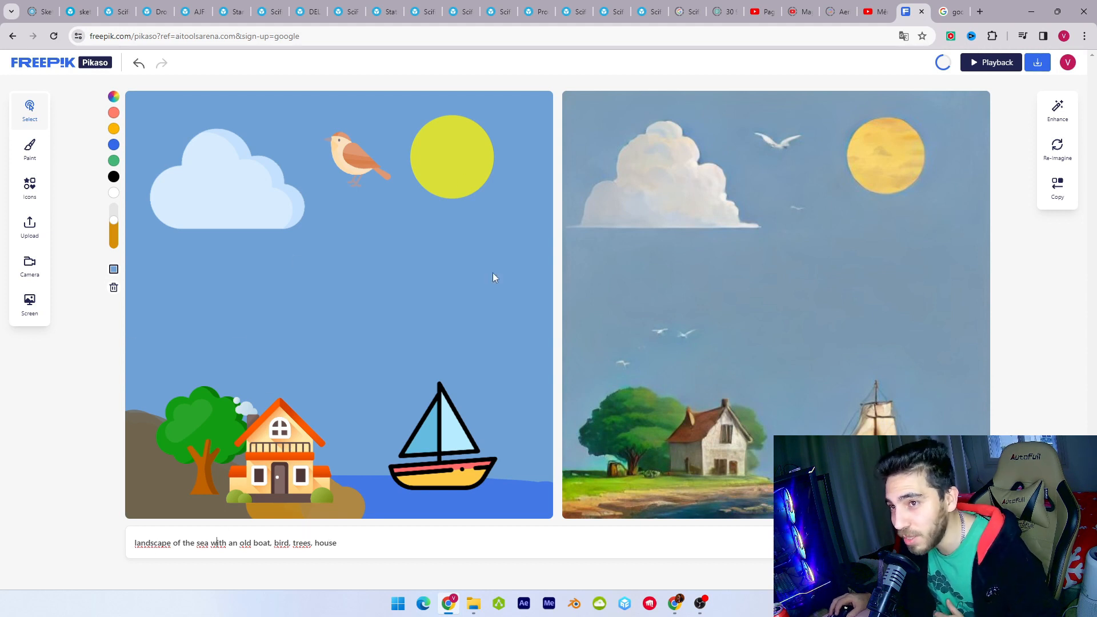
{"action": "type", "text": ","}
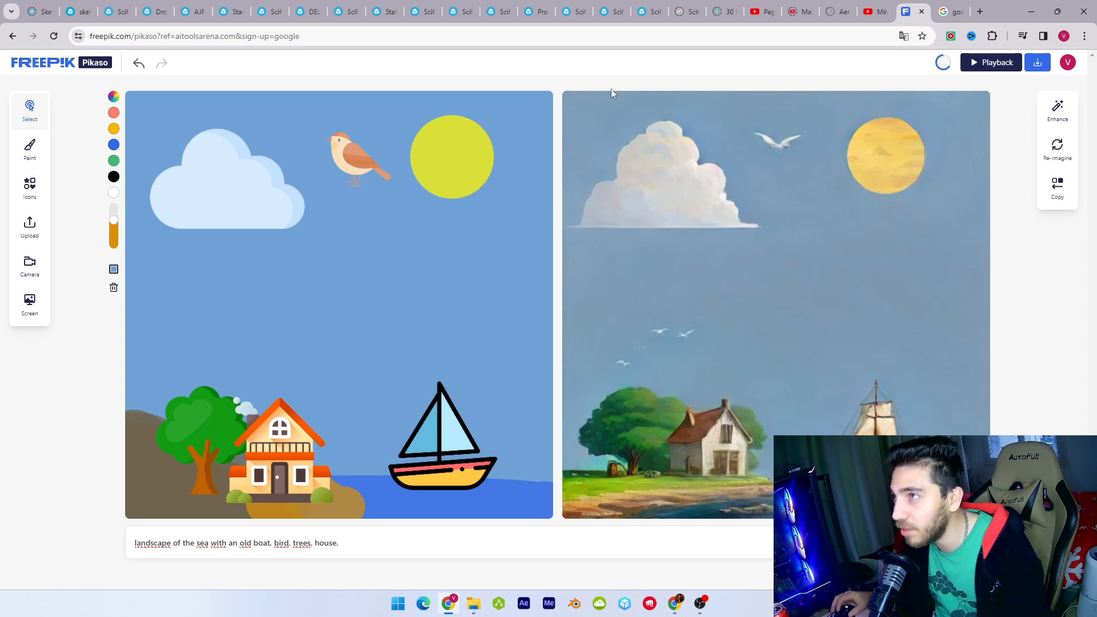
{"action": "type", "text": "ciel nuageur"}
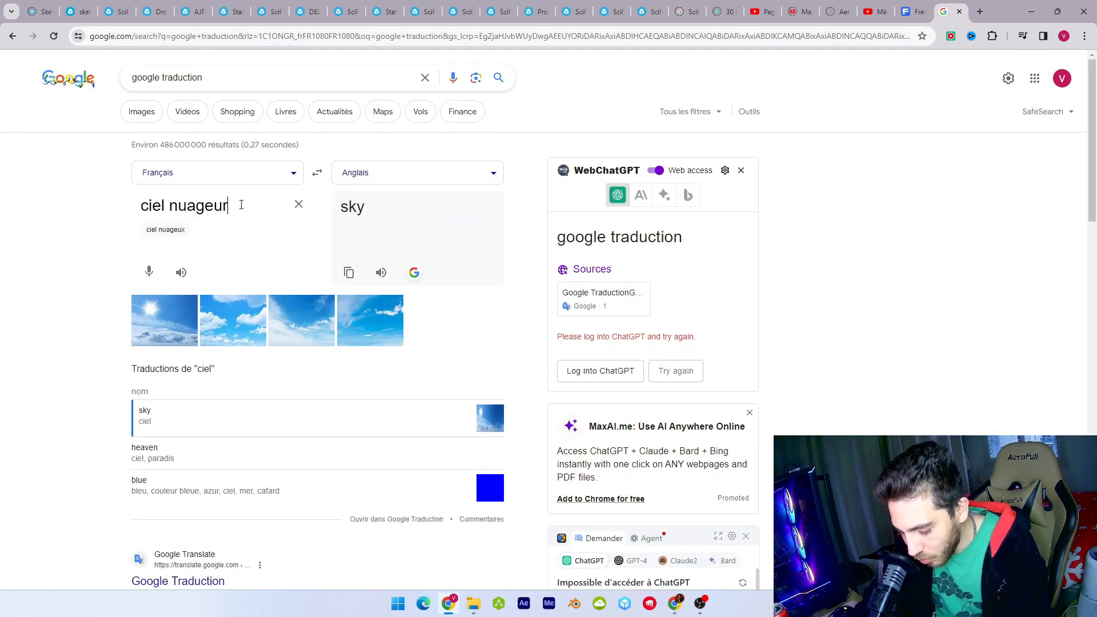
{"action": "key", "text": "BackSpace"}
{"action": "type", "text": "x avec du"}
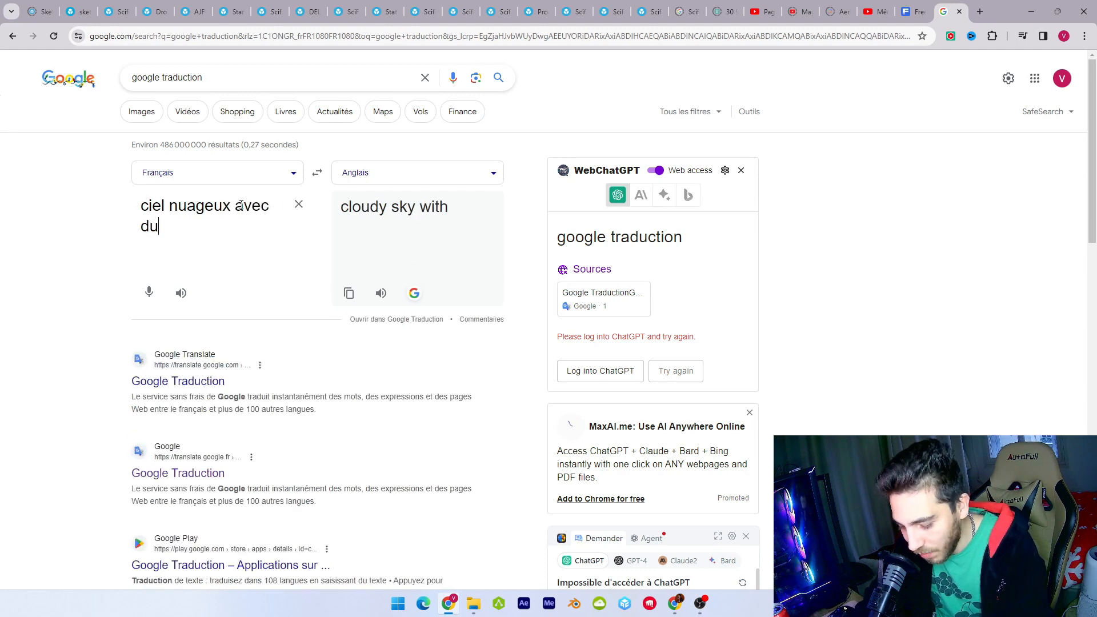
{"action": "type", "text": " tonnerre"}
{"action": "left_click", "coordinate": [371, 215]}
{"action": "key", "text": "ctrl+c"}
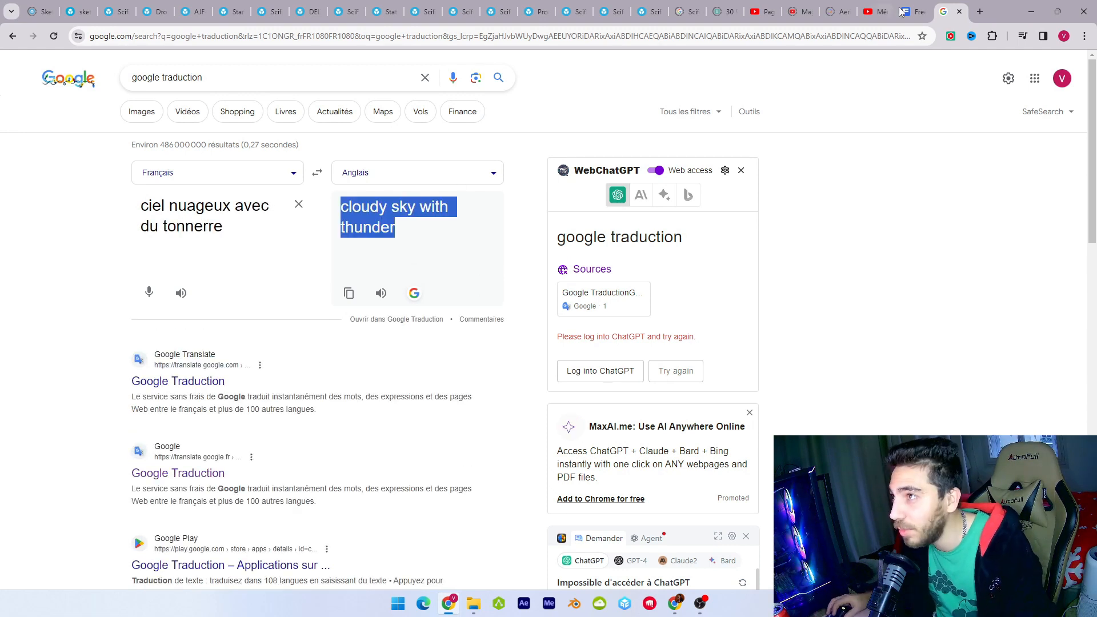
Return to the Pikaso drawing and append "cloudy sky with thunder" to the end of the landscape prompt.
{"action": "left_click", "coordinate": [919, 7]}
{"action": "left_click", "coordinate": [392, 537]}
{"action": "key", "text": "ctrl+v"}
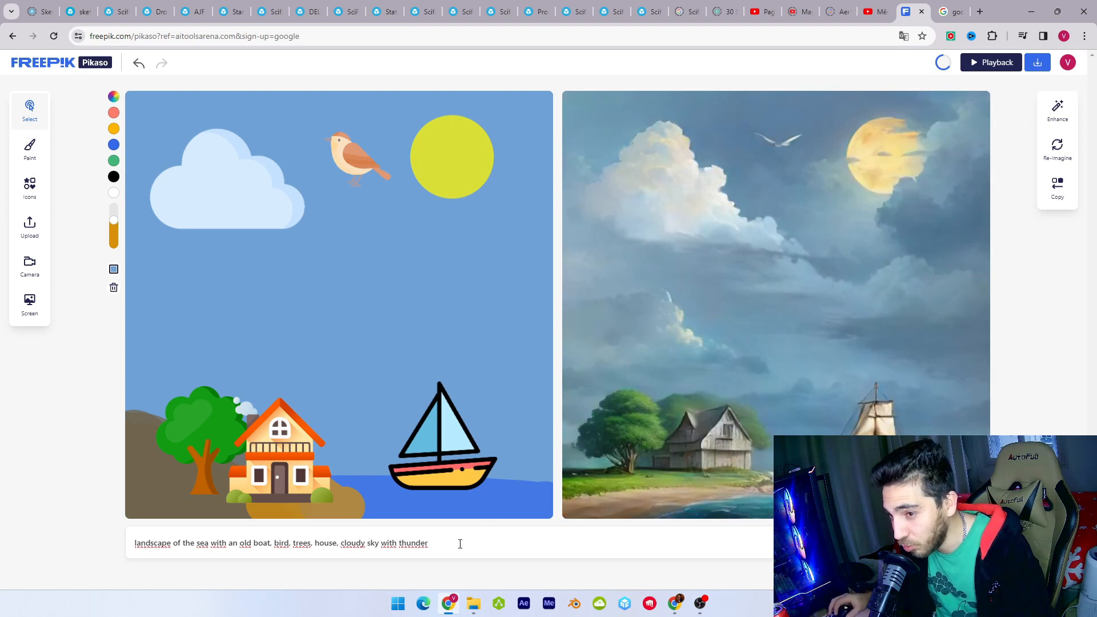
Translate "foudre" into English and append "lightning" three times, separated by commas, to the end of the Pikaso landscape prompt.
{"action": "key", "text": "ctrl+Tab"}
{"action": "type", "text": "foudre"}
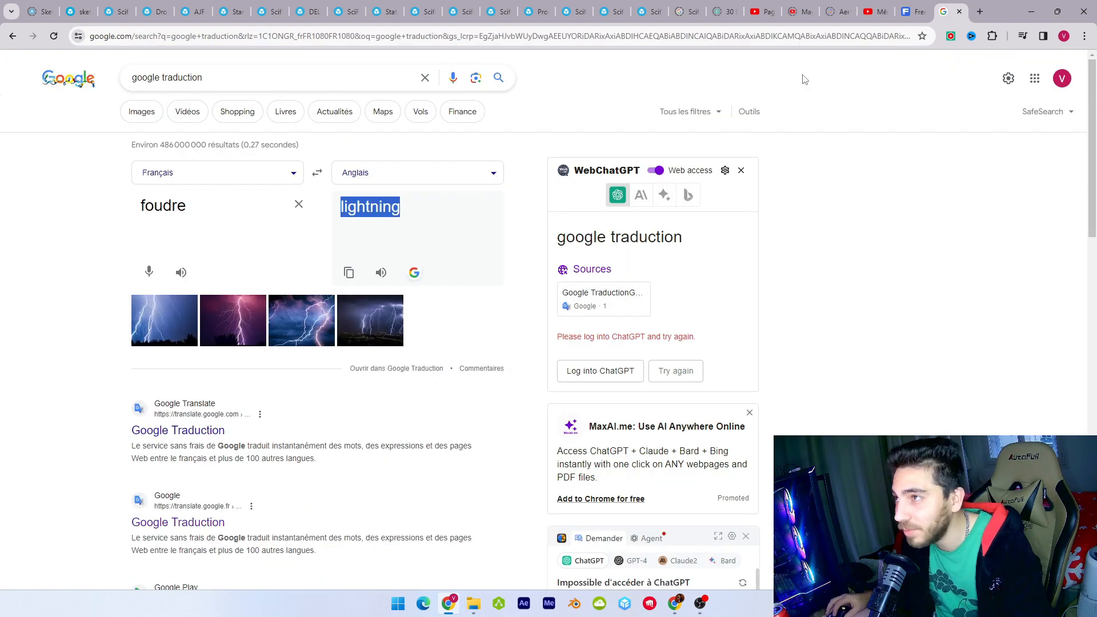
{"action": "left_click", "coordinate": [918, 6]}
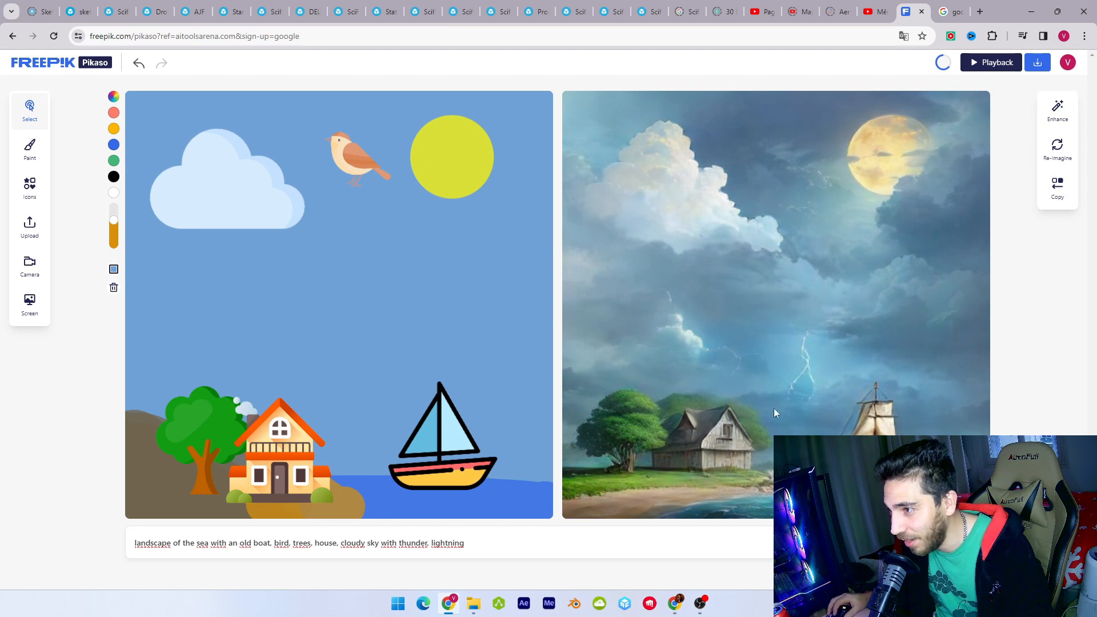
{"action": "type", "text": ","}
{"action": "type", "text": "lightning"}
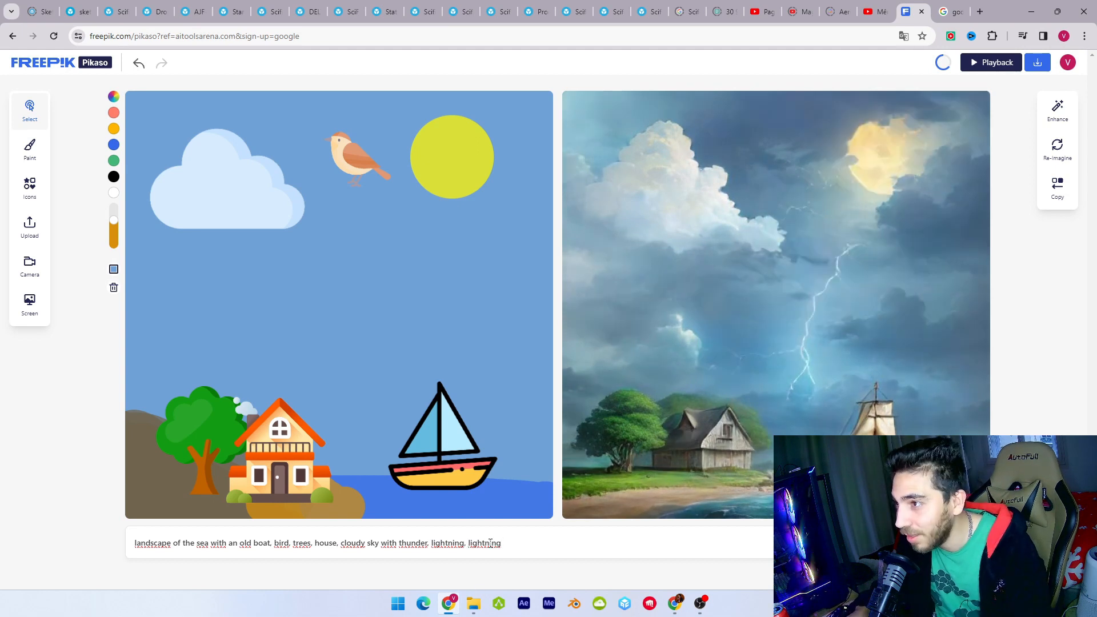
{"action": "type", "text": ","}
{"action": "type", "text": "lightning"}
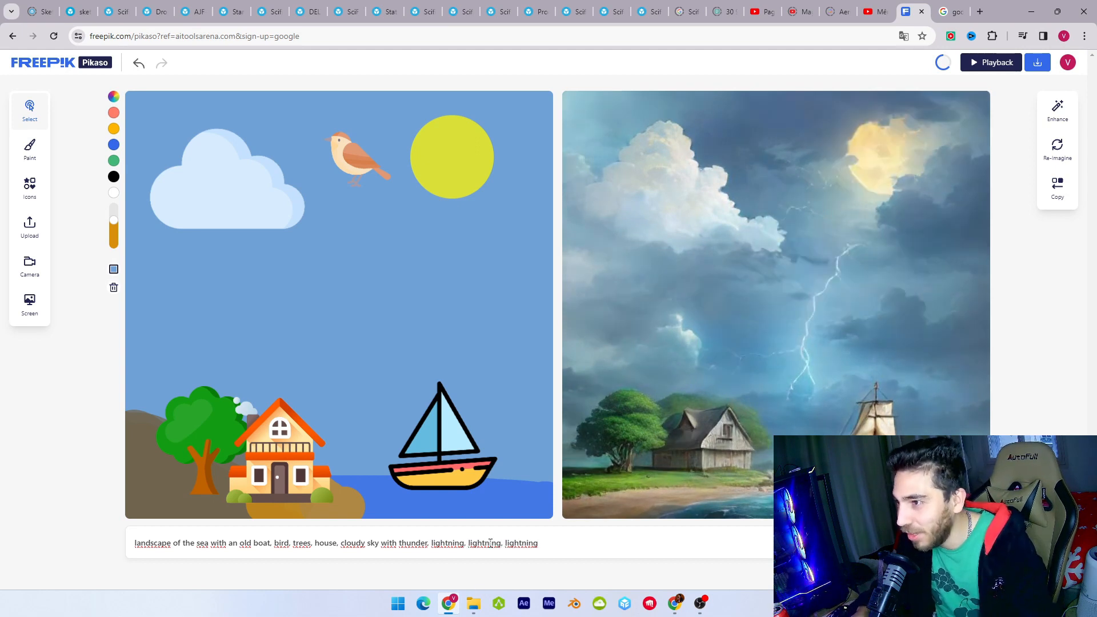
Enlarge the sailboat so it dominates the right side of the drawing, and raise the Imagination level.
{"action": "left_click", "coordinate": [496, 381]}
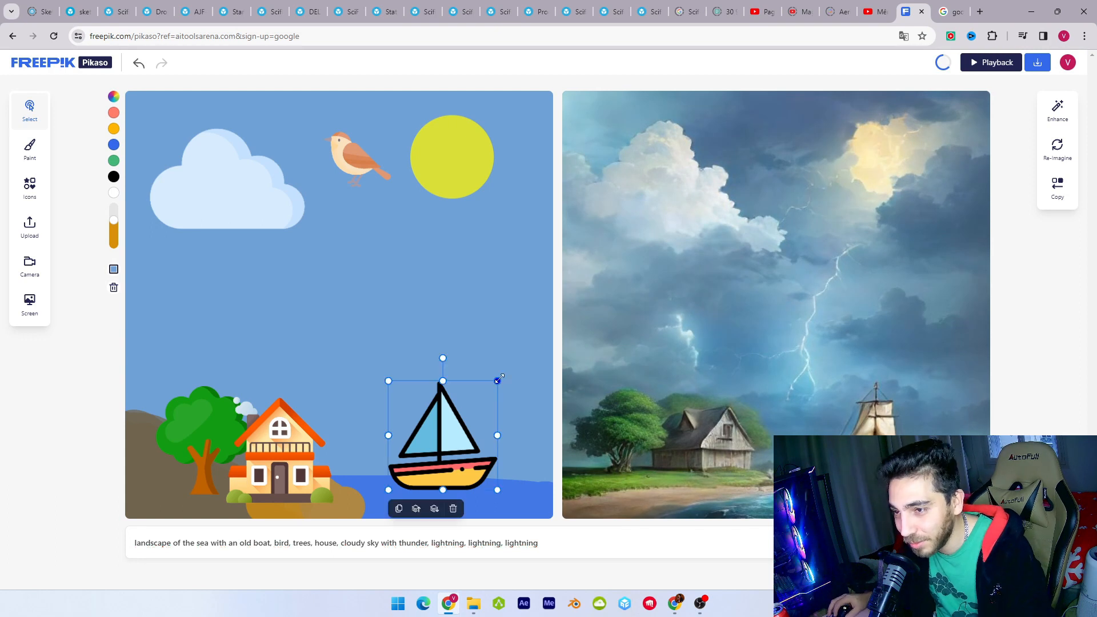
{"action": "left_click_drag", "start_coordinate": [498, 379], "coordinate": [402, 284]}
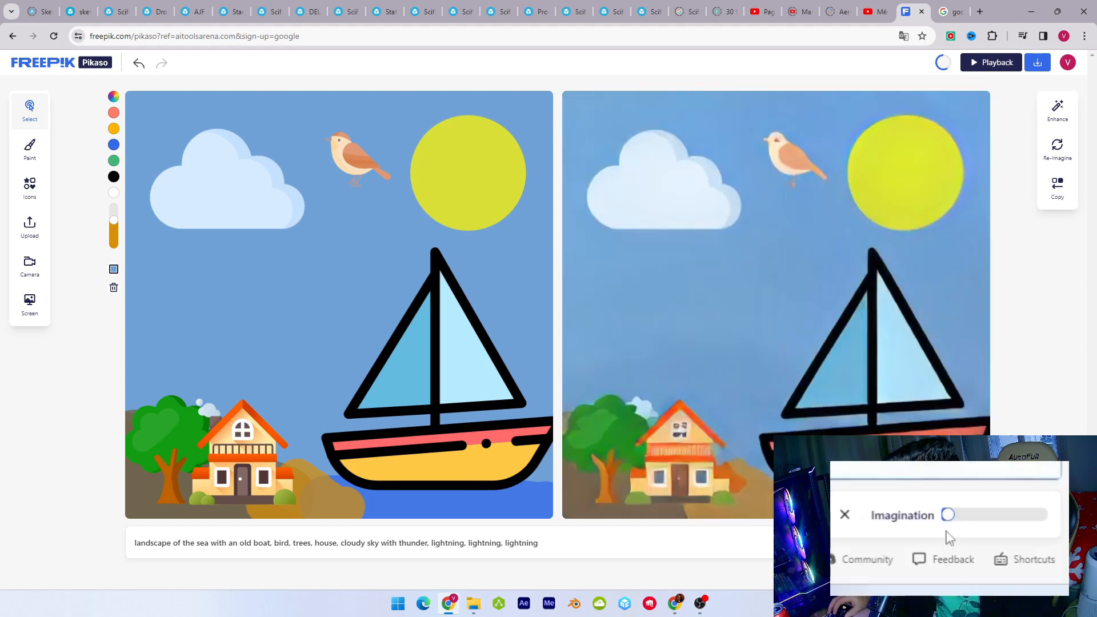
{"action": "mouse_move", "coordinate": [948, 516]}
{"action": "left_mouse_down"}
{"action": "mouse_move", "coordinate": [1041, 515]}
{"action": "mouse_move", "coordinate": [982, 515]}
{"action": "left_mouse_up"}
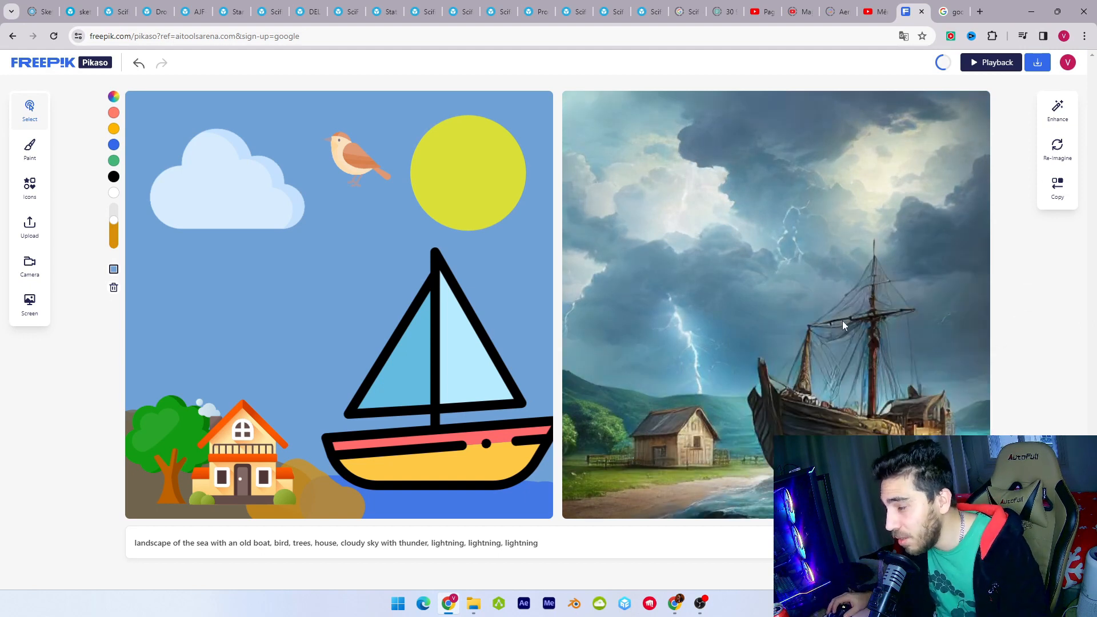
Try re-imagining the generated stormy landscape and undo the last change.
{"action": "left_click", "coordinate": [1052, 151]}
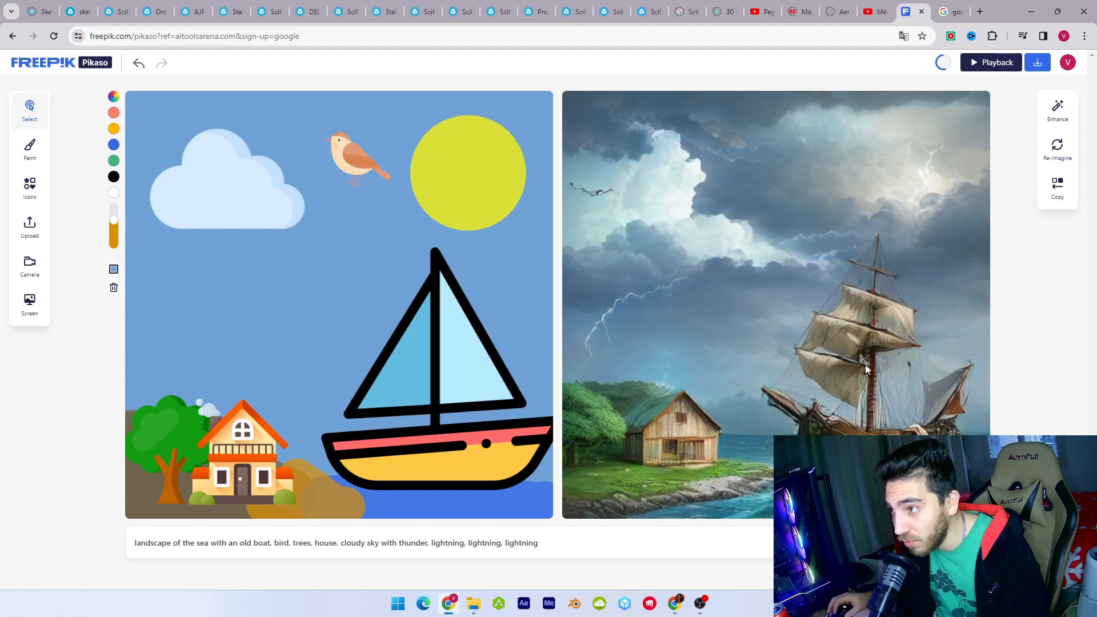
{"action": "left_click", "coordinate": [138, 64]}
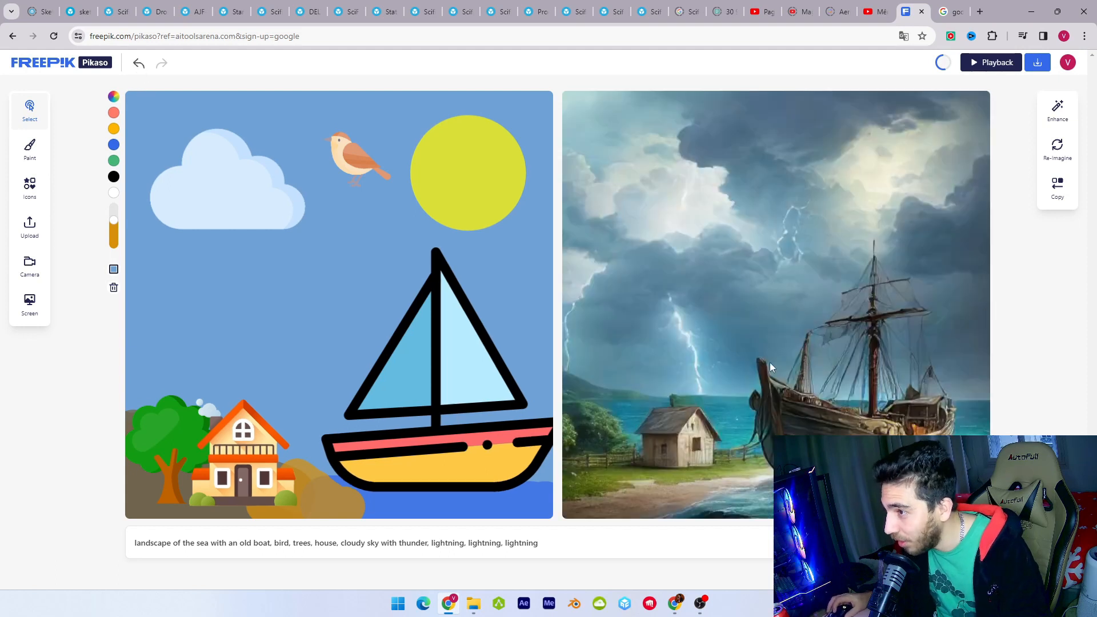
Try the Instant enhancement on the stormy landscape and undo the last enlargement of the sun.
{"action": "mouse_move", "coordinate": [1055, 108]}
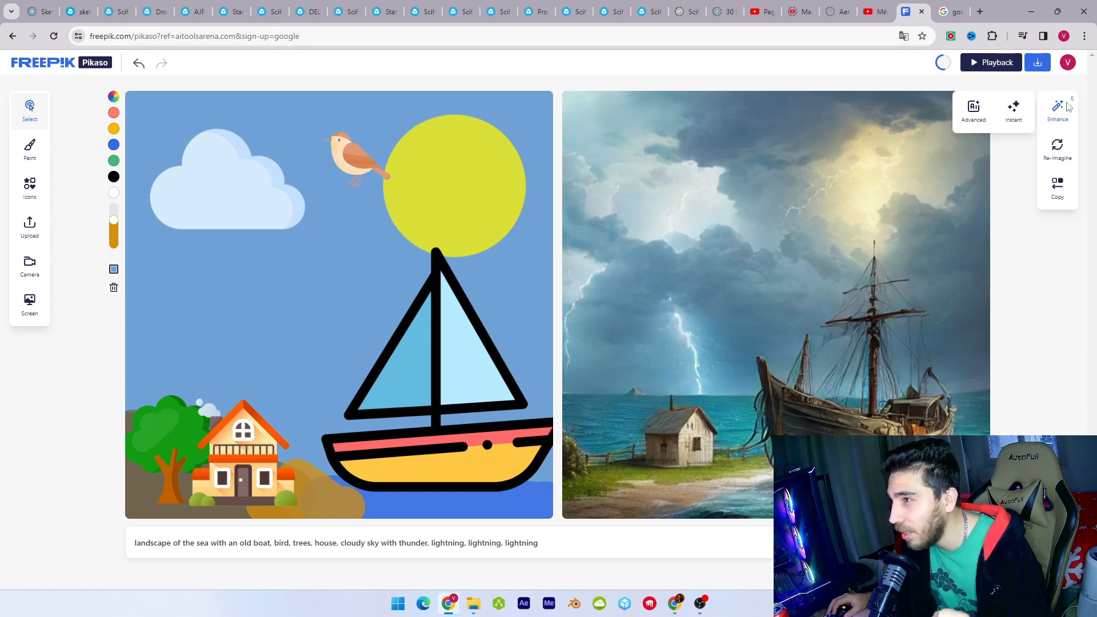
{"action": "left_click", "coordinate": [1015, 114]}
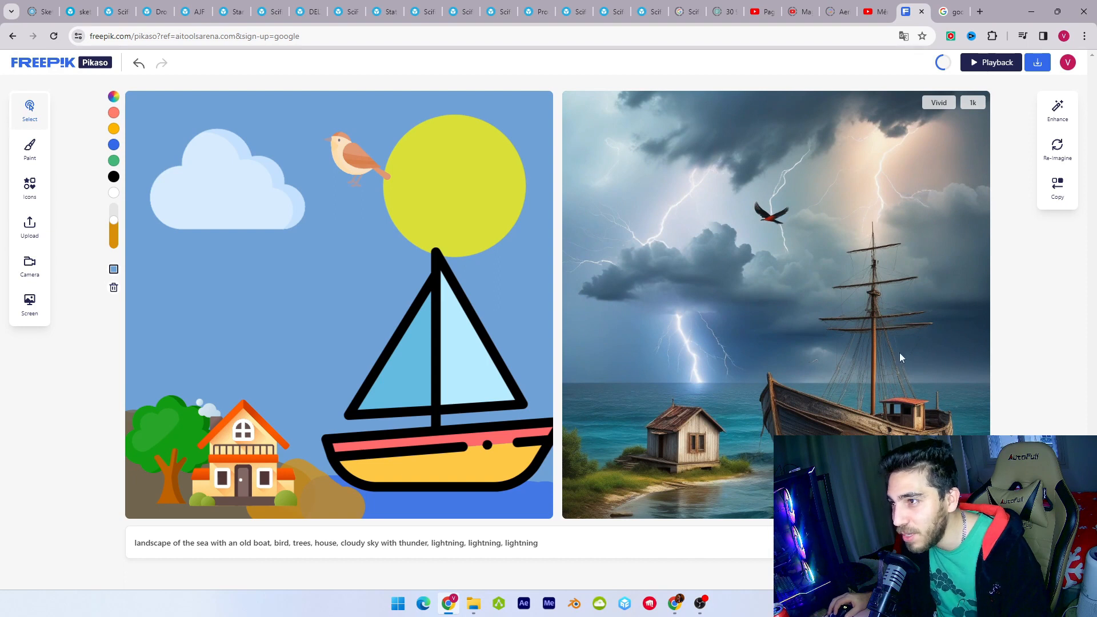
{"action": "left_click", "coordinate": [139, 63]}
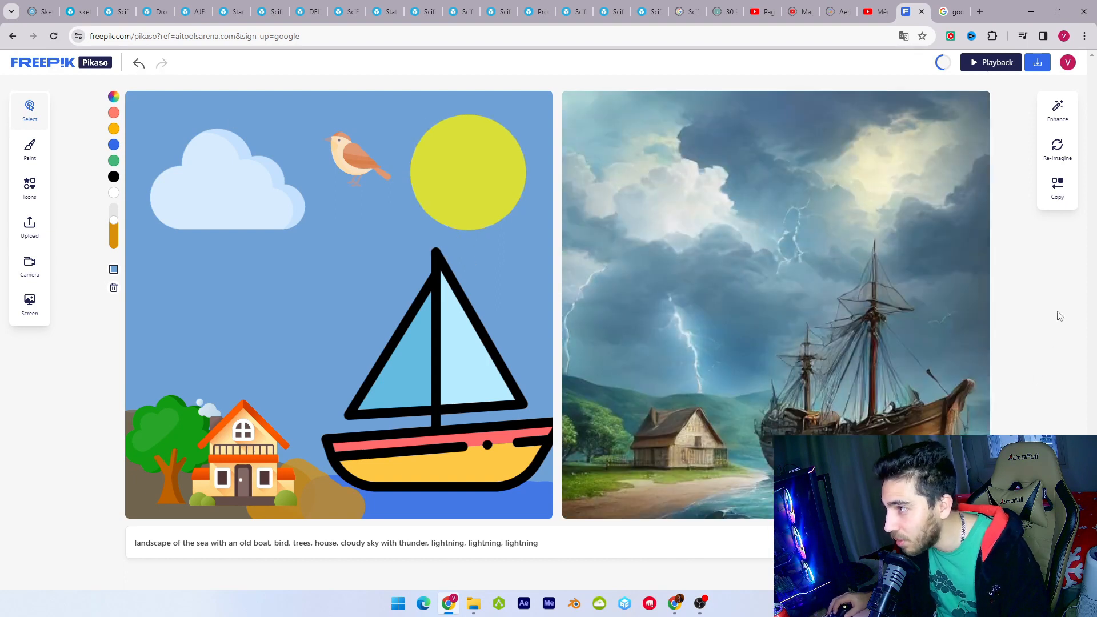
Compare the enhanced landscape with its original in the Enhance view, and apply the Vivid enhancement at 1k to the image.
{"action": "left_click", "coordinate": [1021, 118]}
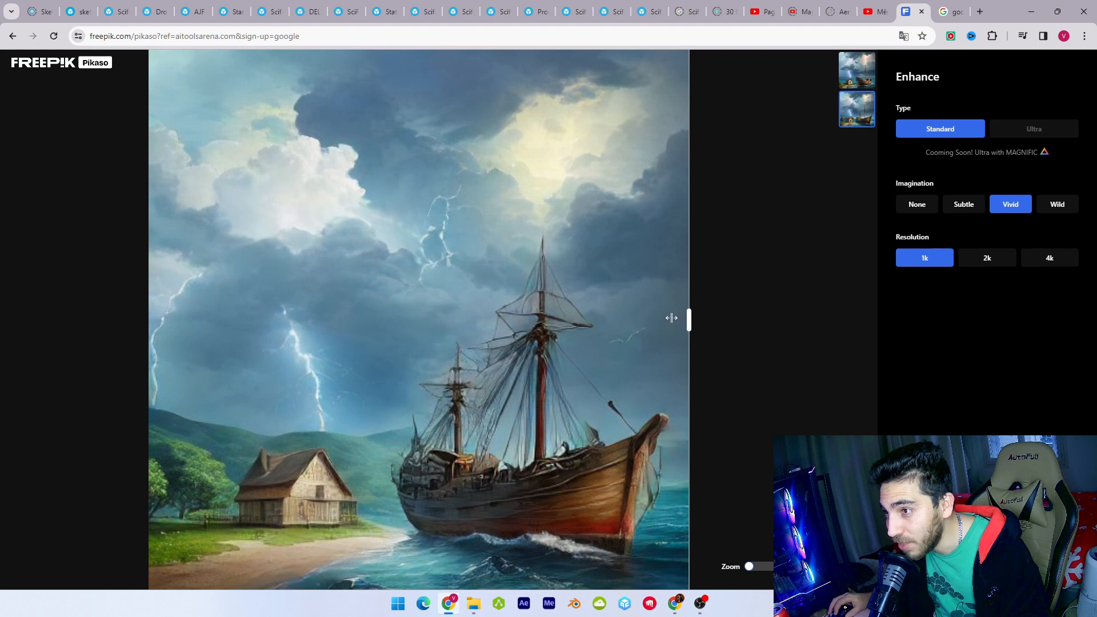
{"action": "left_click_drag", "start_coordinate": [625, 316], "coordinate": [122, 308]}
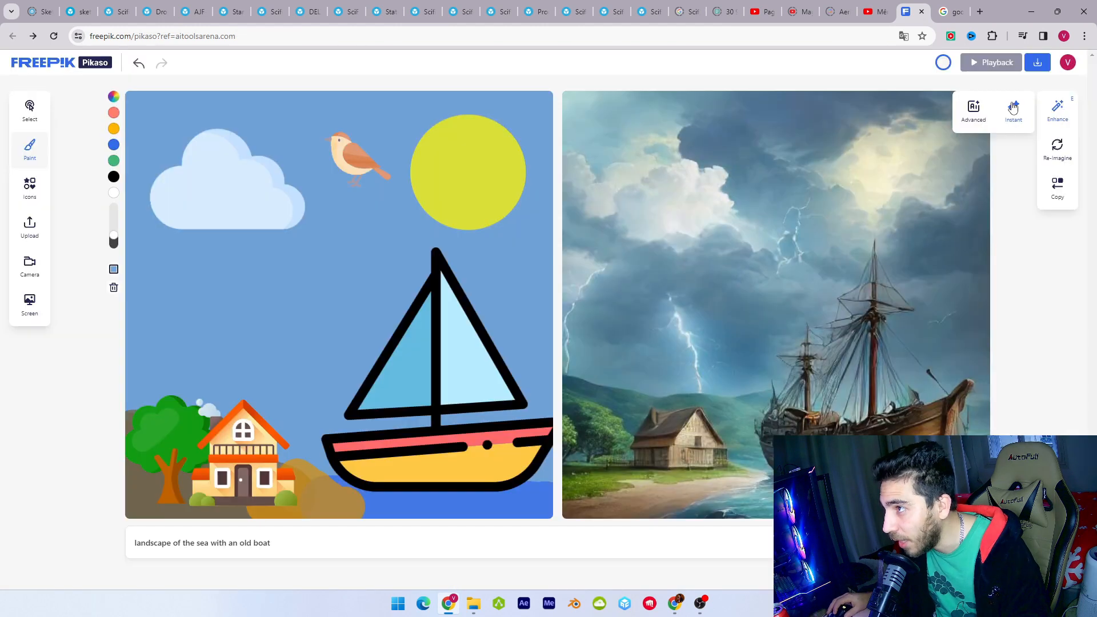
{"action": "left_click", "coordinate": [971, 110]}
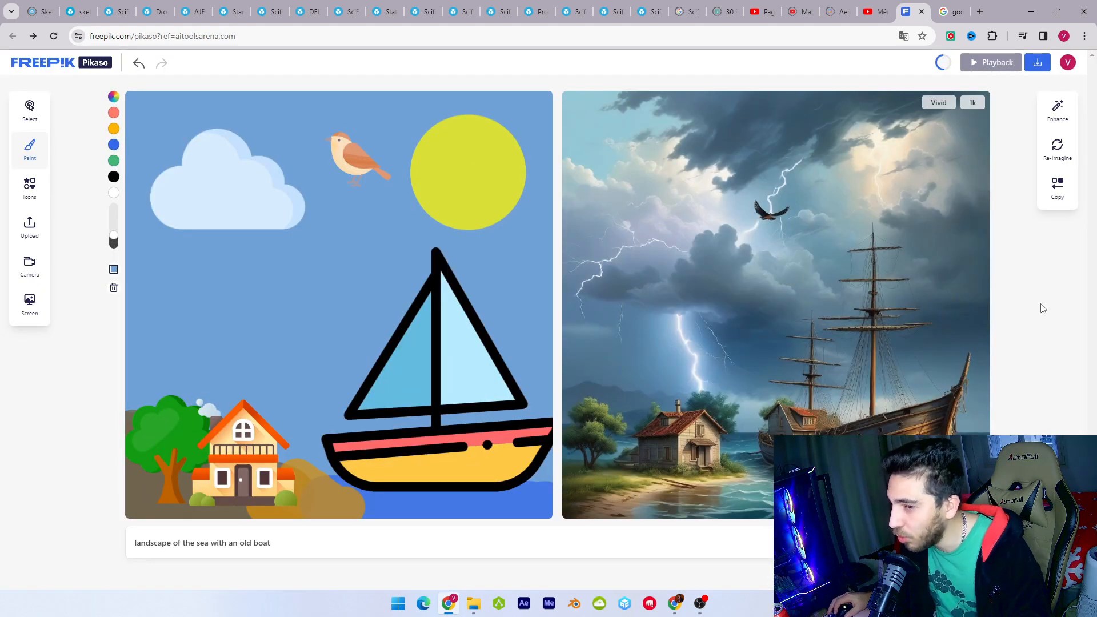
Download the enhanced landscape as a single image, and view pikaso-composition.jpg before closing it.
{"action": "left_click", "coordinate": [1037, 64]}
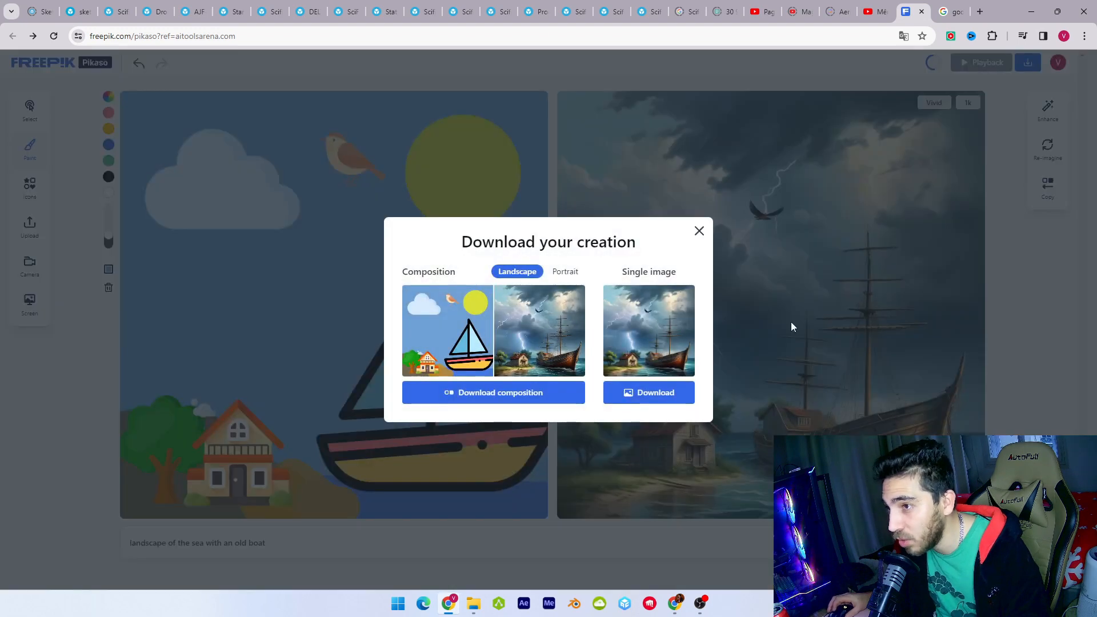
{"action": "left_click", "coordinate": [663, 400]}
{"action": "left_click", "coordinate": [885, 380]}
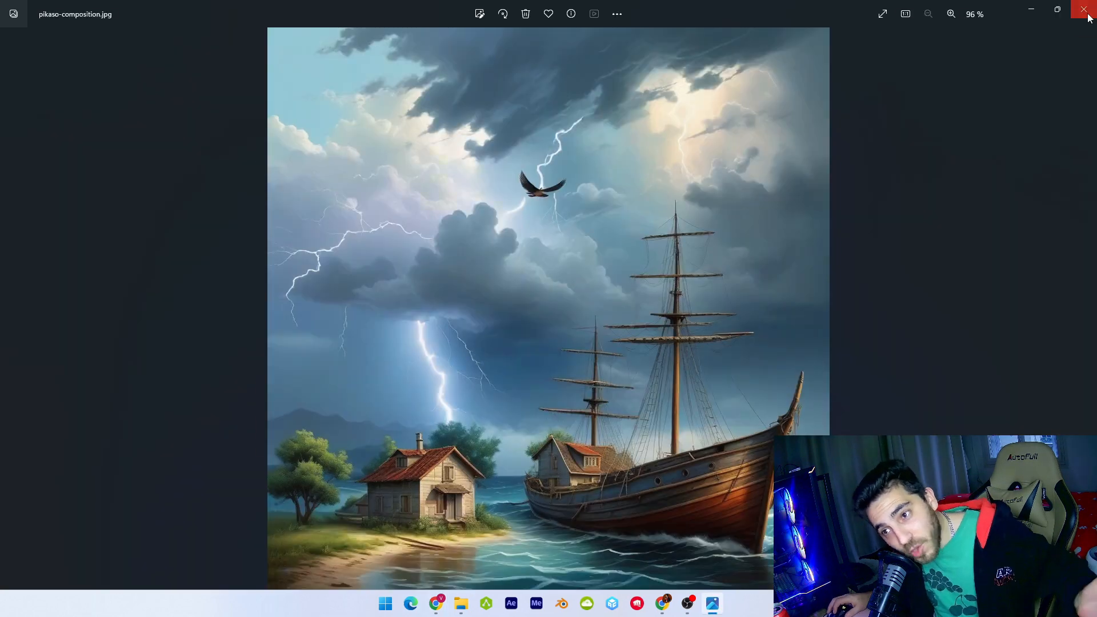
{"action": "left_click", "coordinate": [1085, 11]}
{"action": "scroll", "coordinate": [694, 213], "scroll_direction": "up", "scroll_amount": 3}
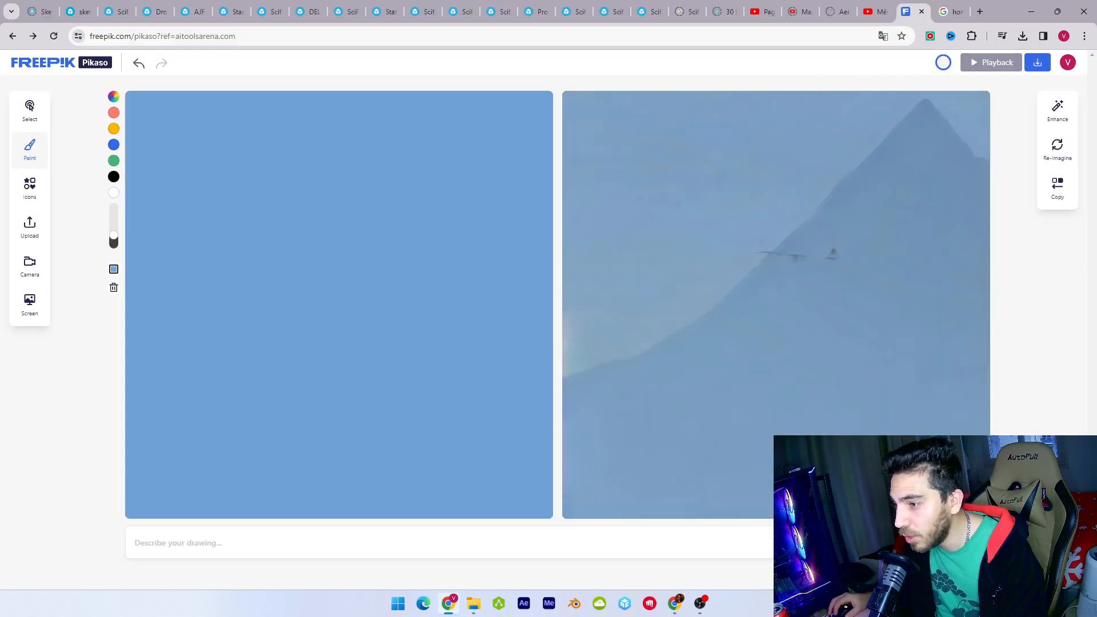
Upload the black silhouette of a standing man to the blank drawing and describe it as "anime".
{"action": "left_click", "coordinate": [30, 226]}
{"action": "left_click", "coordinate": [68, 208]}
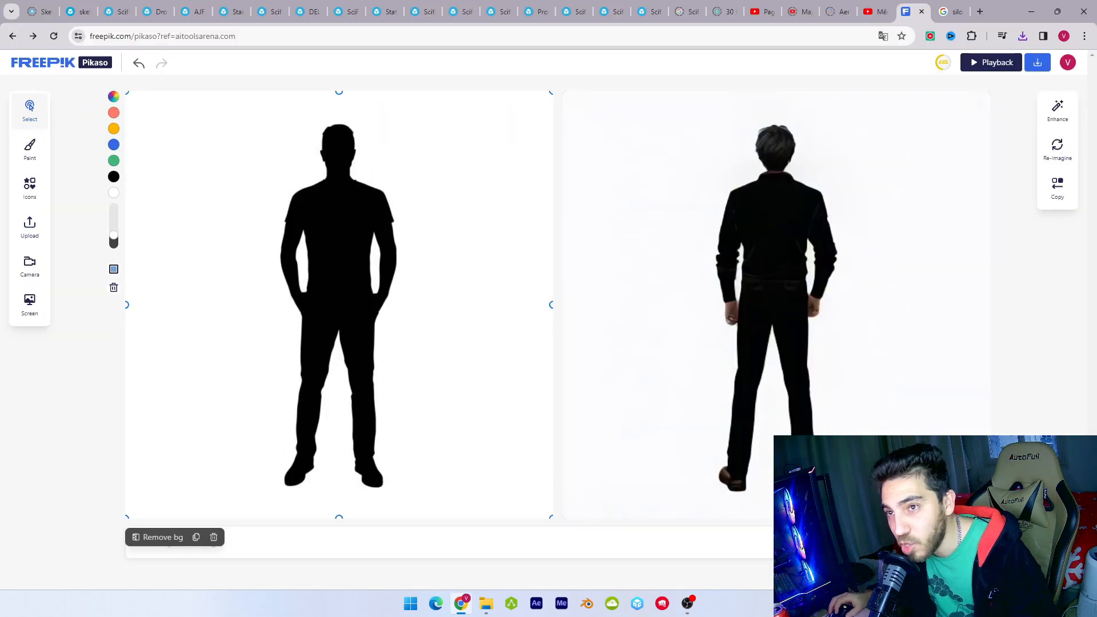
{"action": "left_click", "coordinate": [304, 549]}
{"action": "type", "text": "anime"}
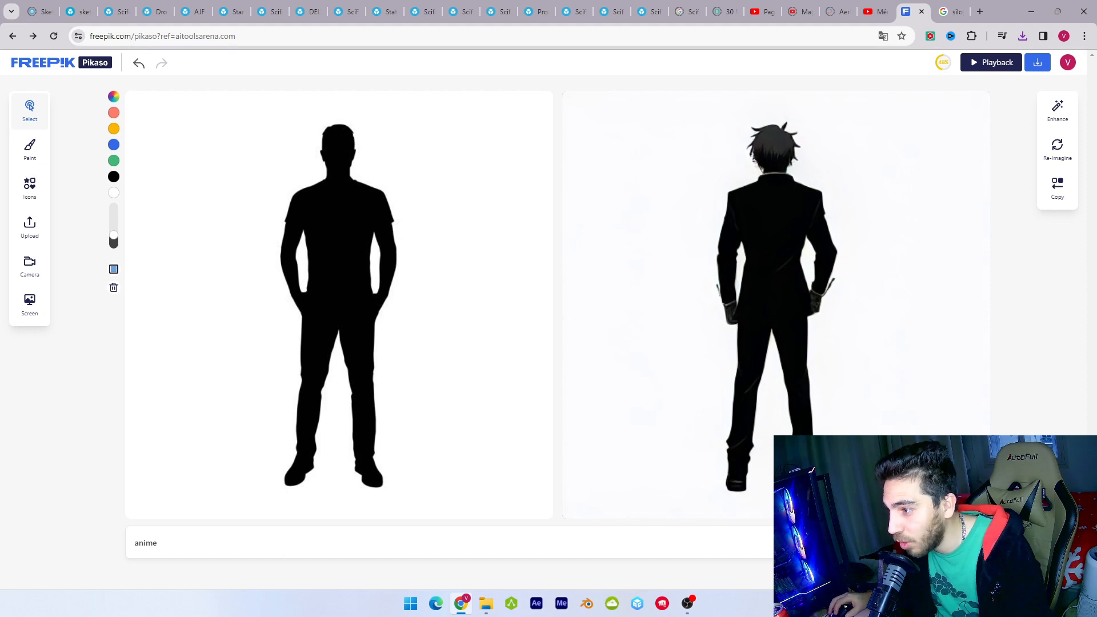
Replace the silhouette's prompt with "alien green" and re-imagine the generated character.
{"action": "triple_click", "coordinate": [176, 536]}
{"action": "type", "text": "alien green"}
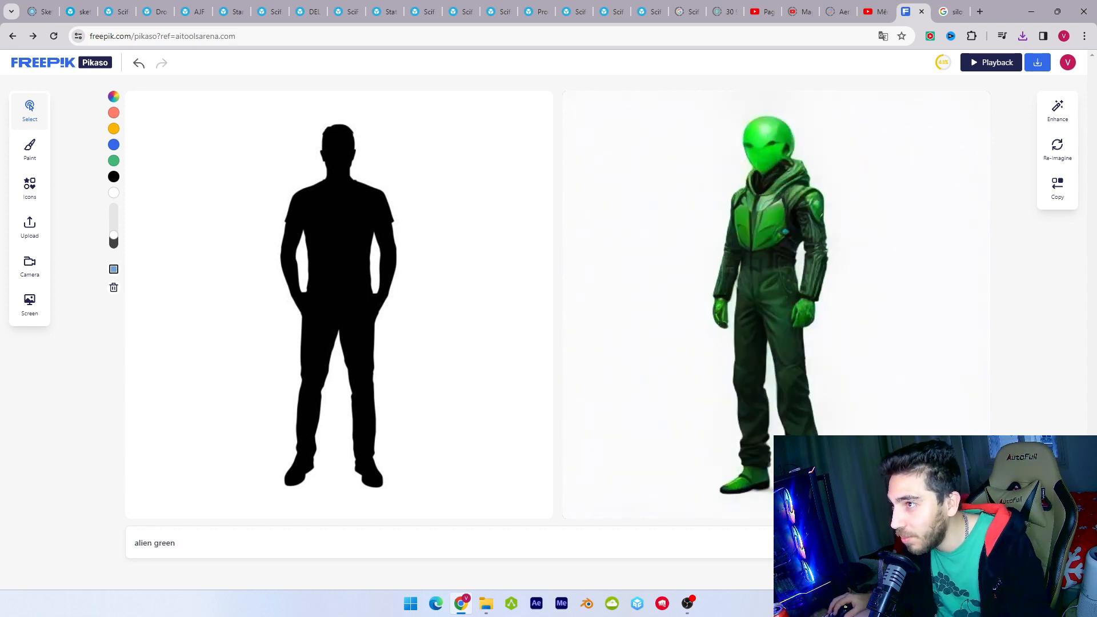
{"action": "left_click", "coordinate": [1061, 163]}
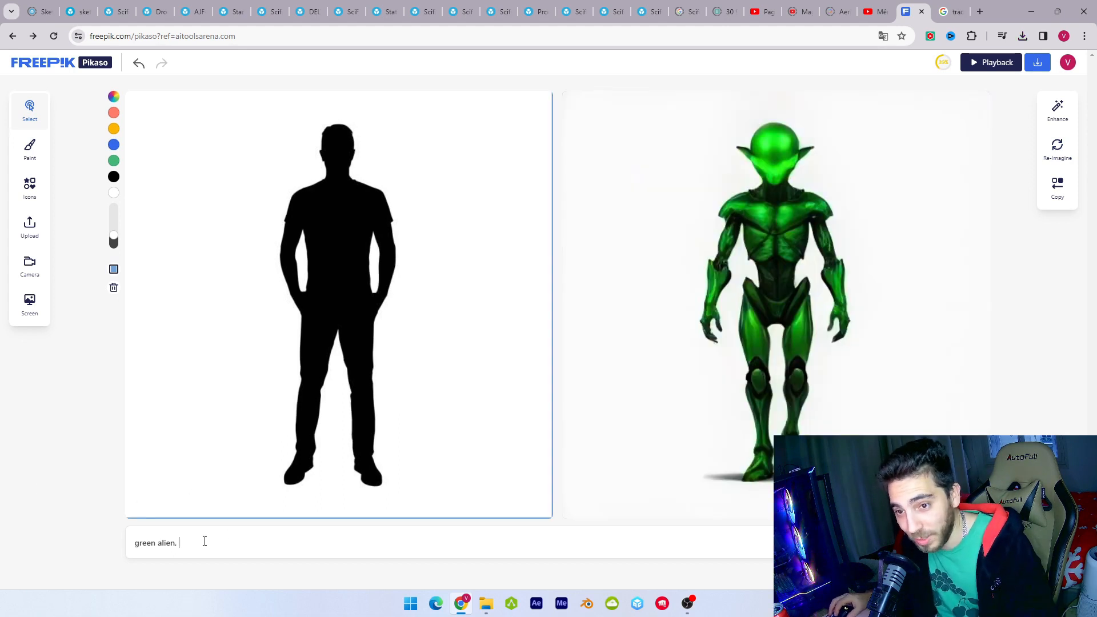
Extend the green alien prompt with "wear a dress, wear a hat" and re-imagine the character.
{"action": "type", "text": "wear a dress"}
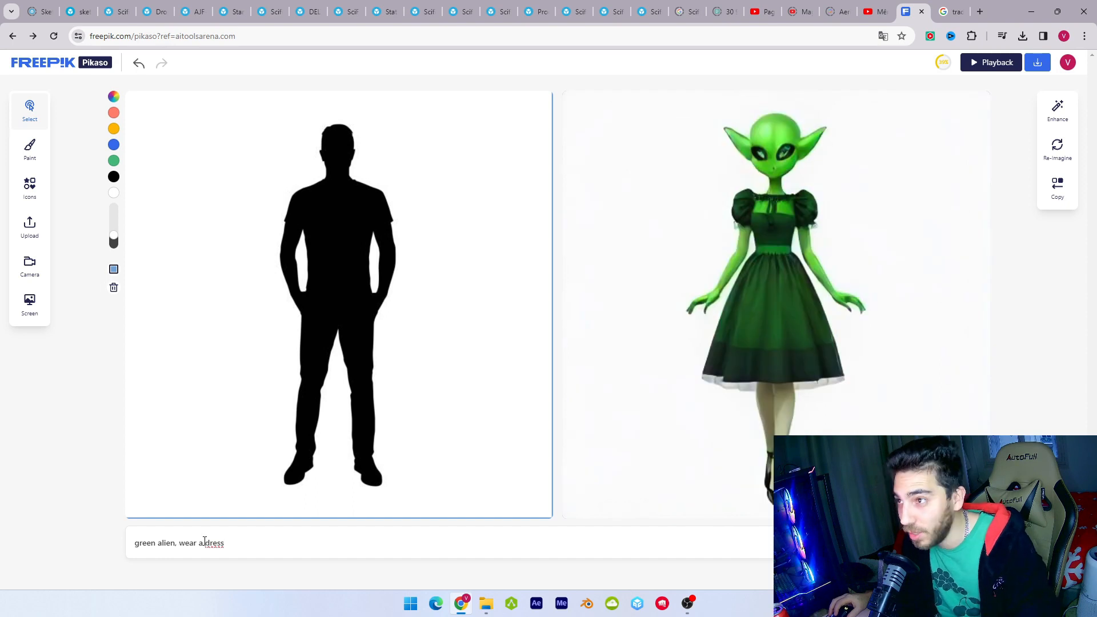
{"action": "type", "text": ", wear a hat"}
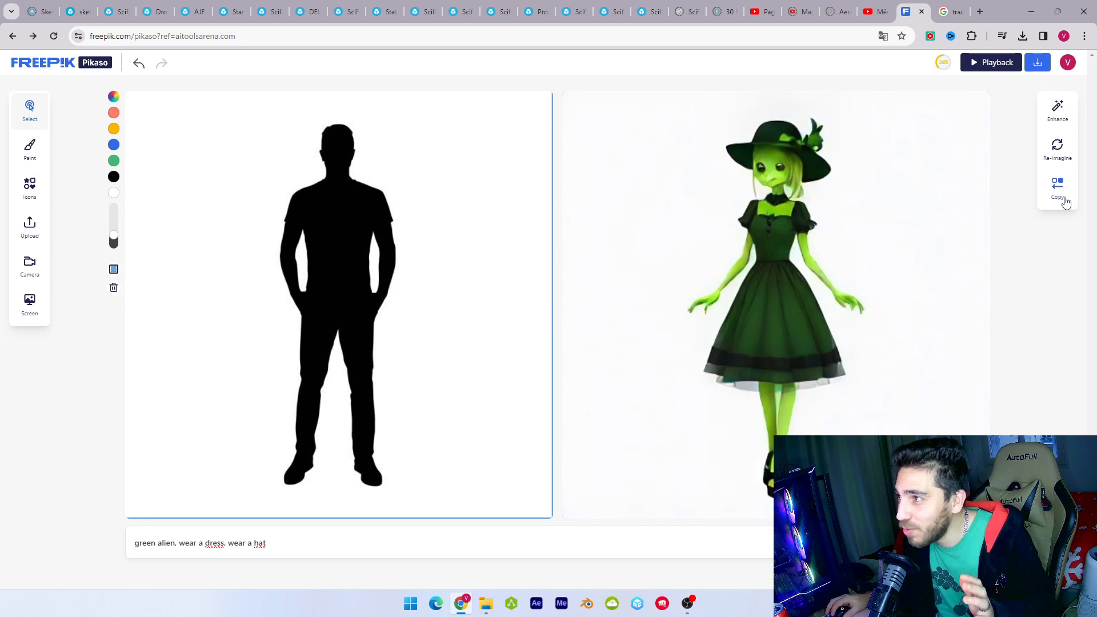
{"action": "left_click", "coordinate": [1055, 163]}
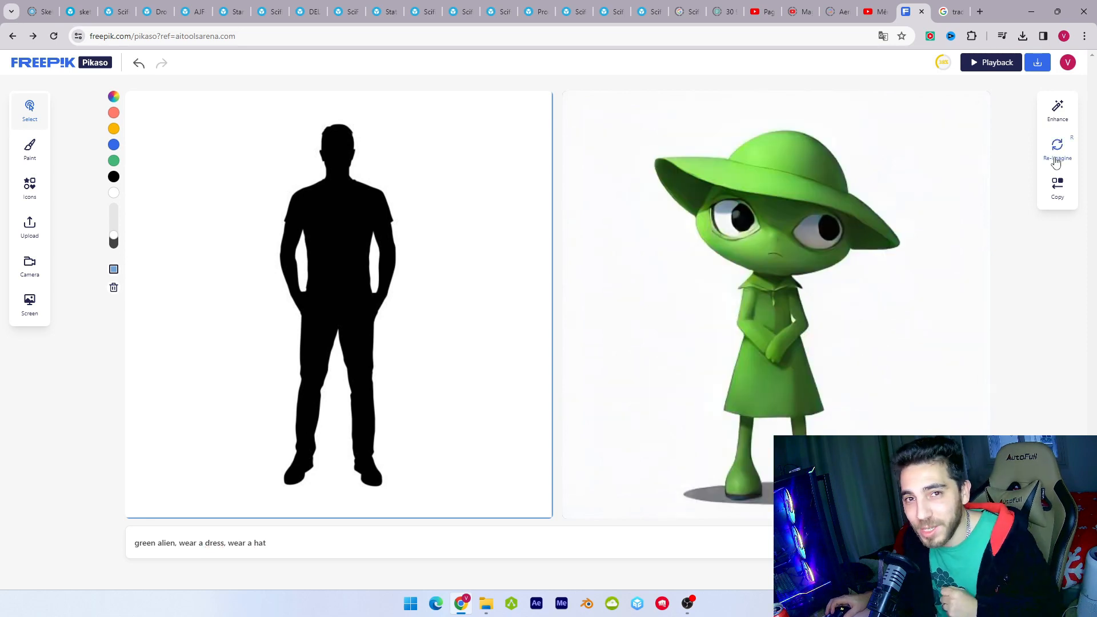